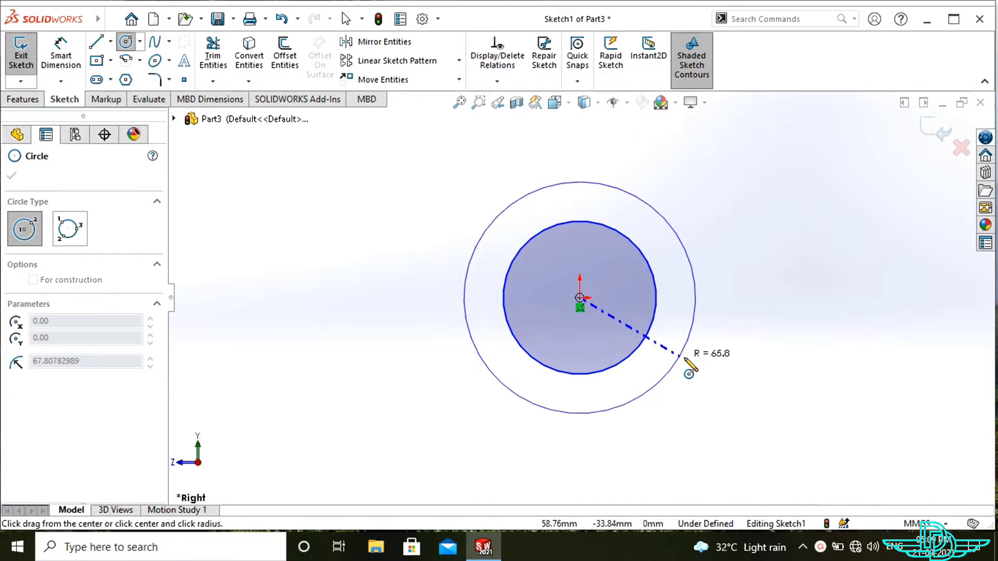
Finish the outer circle concentric with the origin and dimension the inner circle's diameter as 76.2 mm.
left_click(688, 360)
right_click_drag(780, 357, 785, 263)
left_click(650, 328)
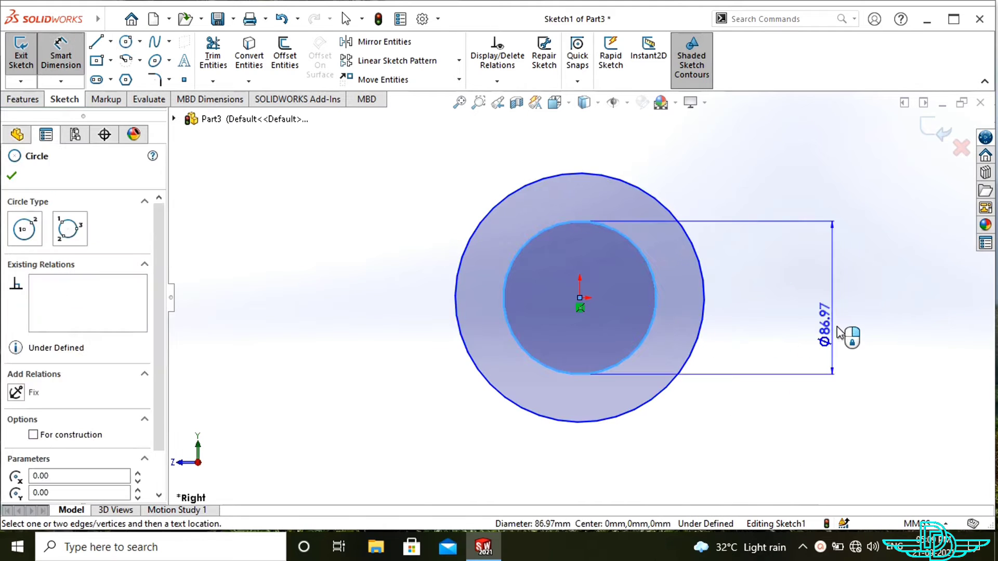
left_click(844, 333)
type("76.2")
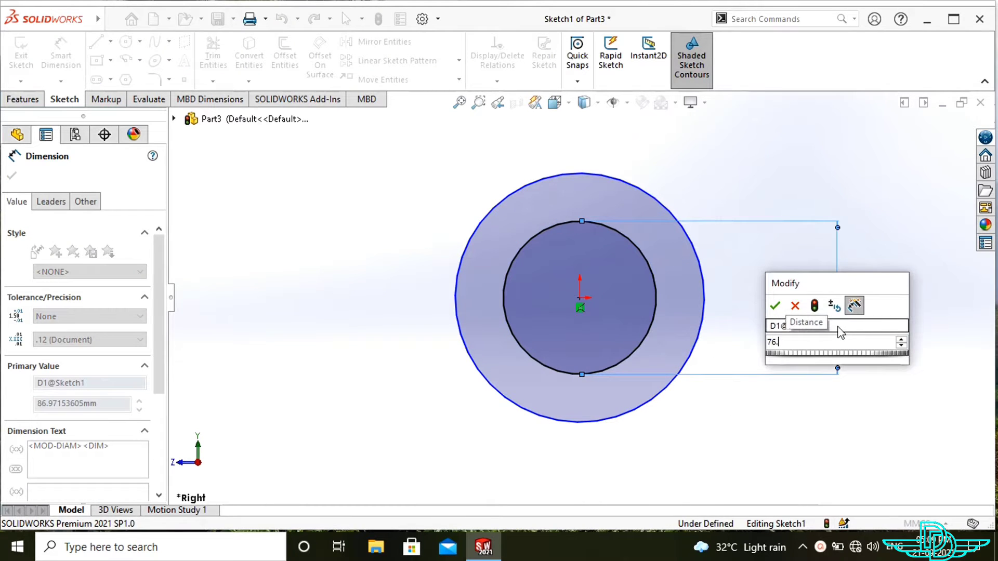
key("Return")
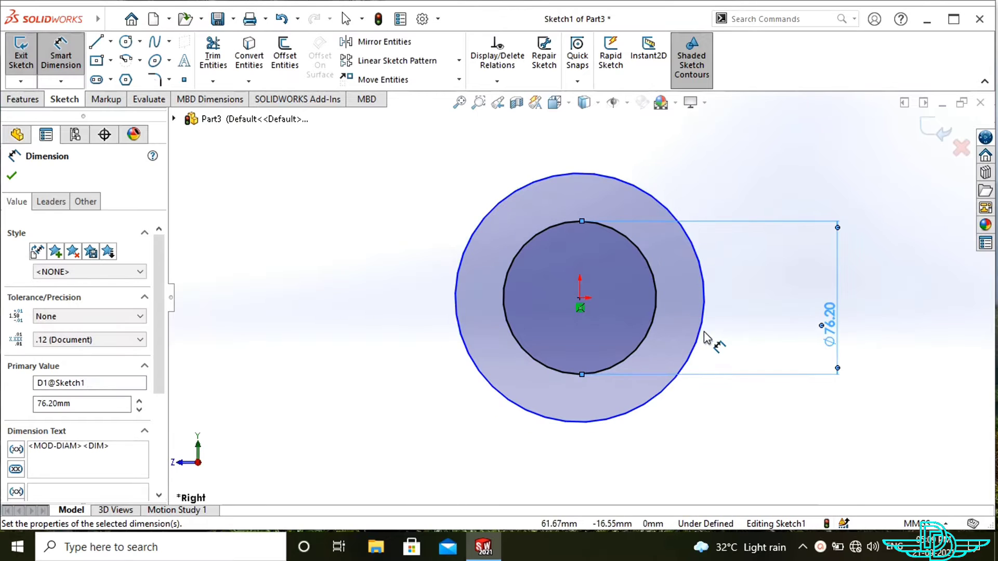
Dimension the outer circle's diameter as 127 mm.
left_click(704, 338)
left_click(915, 348)
type("12")
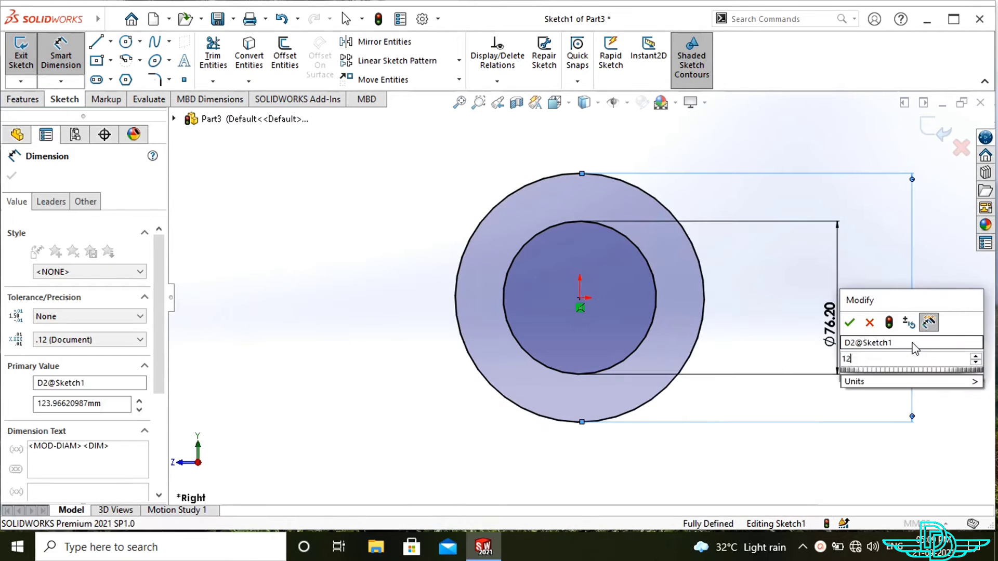
type("7")
key("Return")
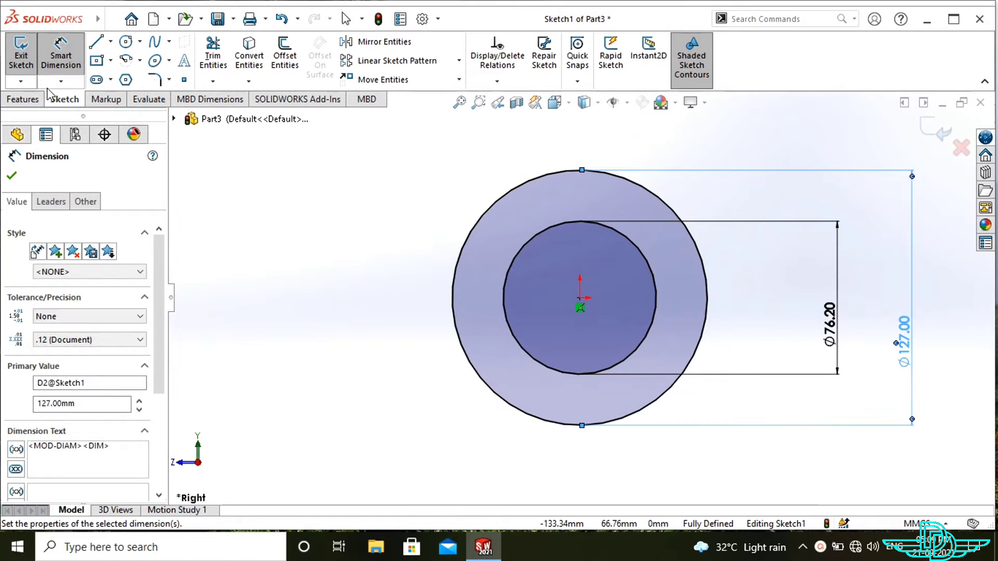
Extrude the ring profile 19.05 mm with a Mid Plane end condition.
left_click(37, 98)
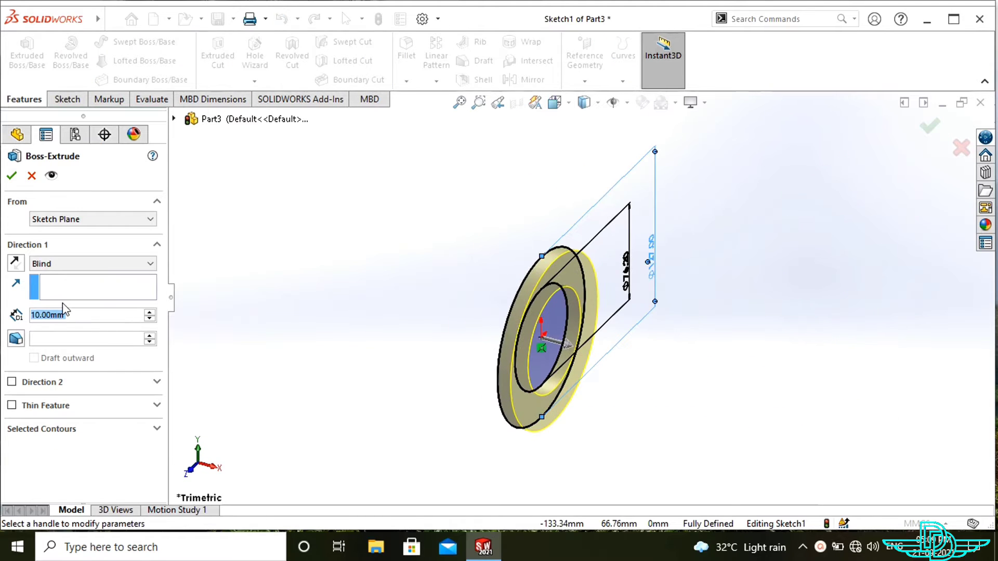
type("19.05")
key("Return")
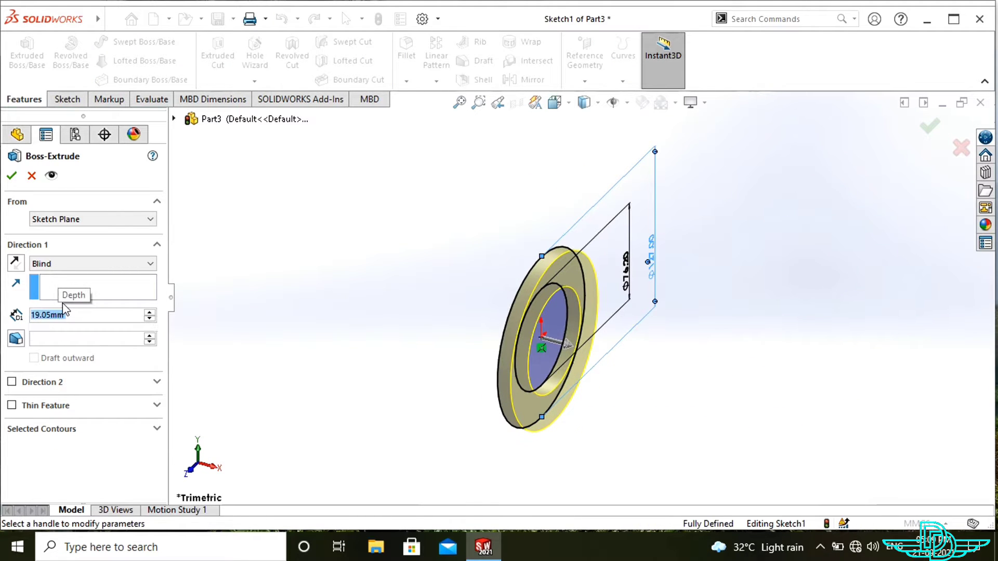
left_click(35, 263)
left_click(57, 286)
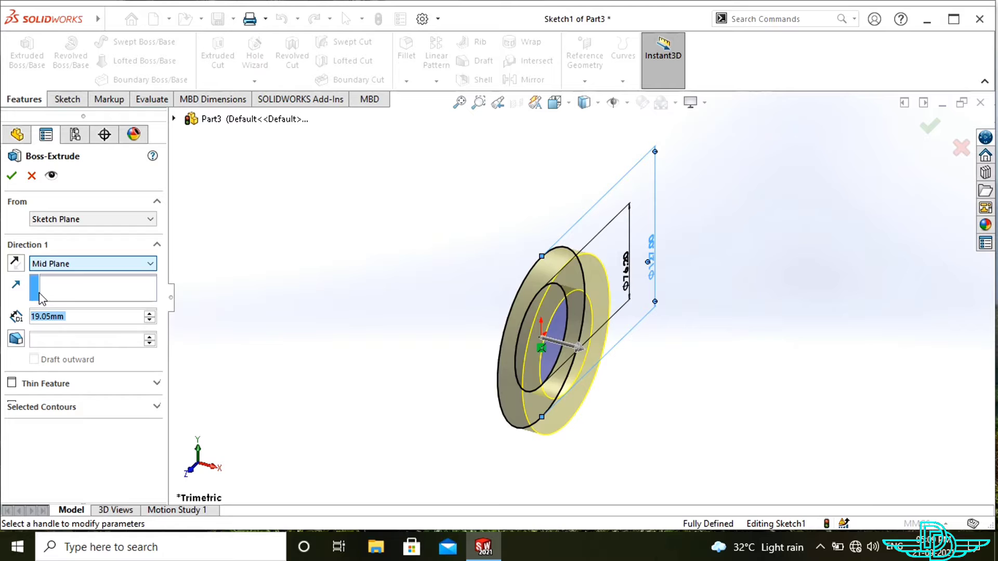
left_click(12, 175)
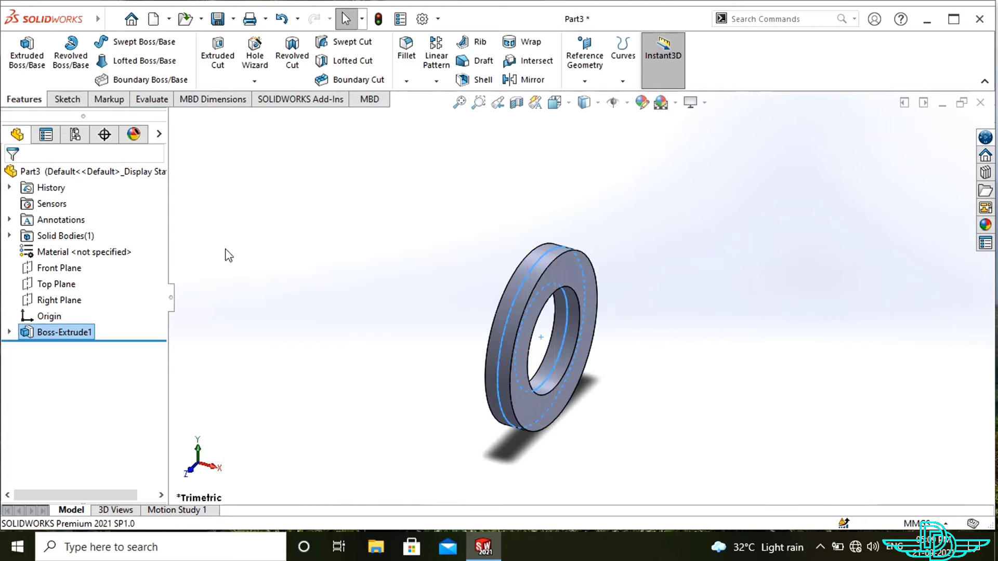
Sketch on the ring's flat face, offsetting its outer edge outward by 2.54 mm and converting the bore edge into the sketch.
left_click(561, 284)
left_click(603, 238)
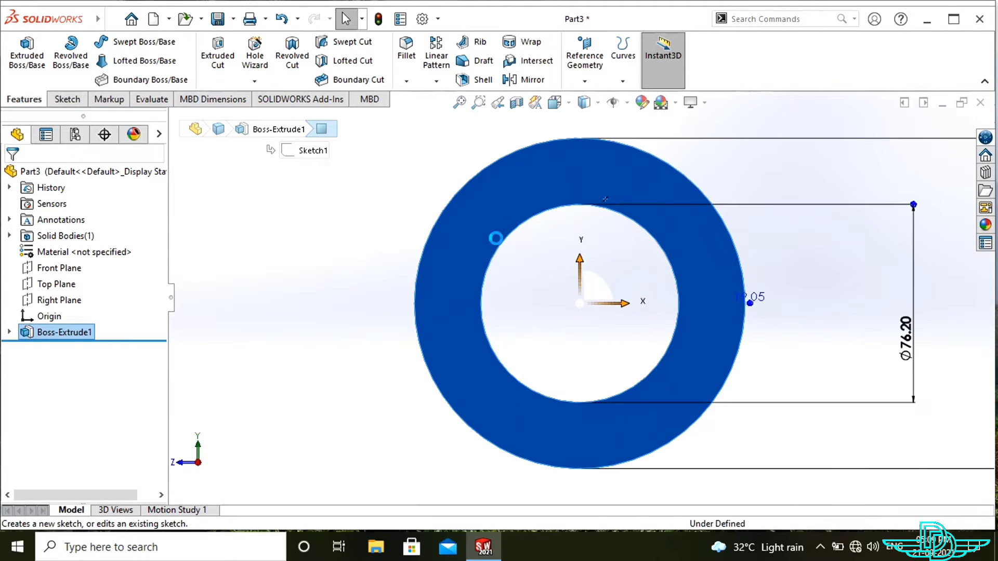
left_click(465, 182)
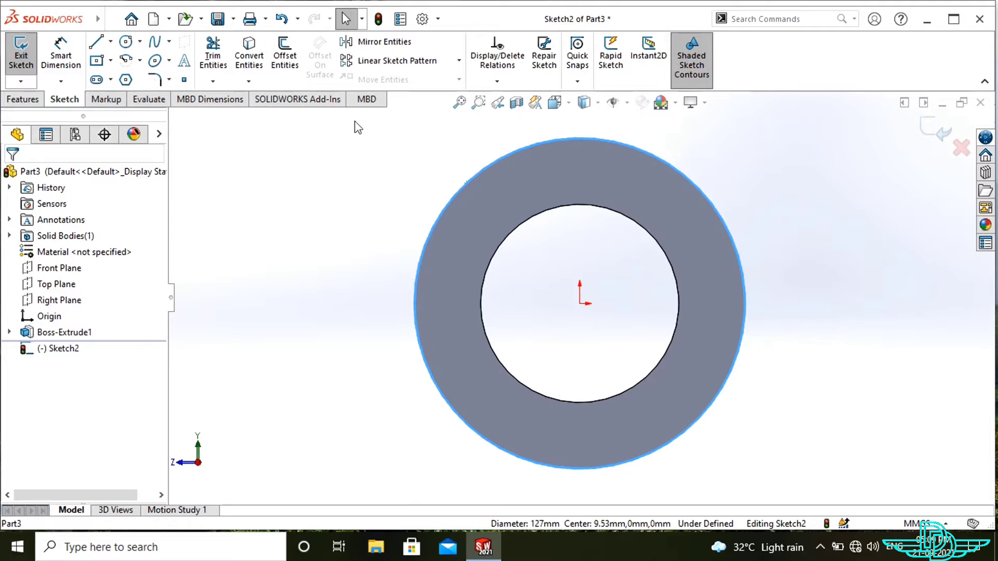
left_click(285, 57)
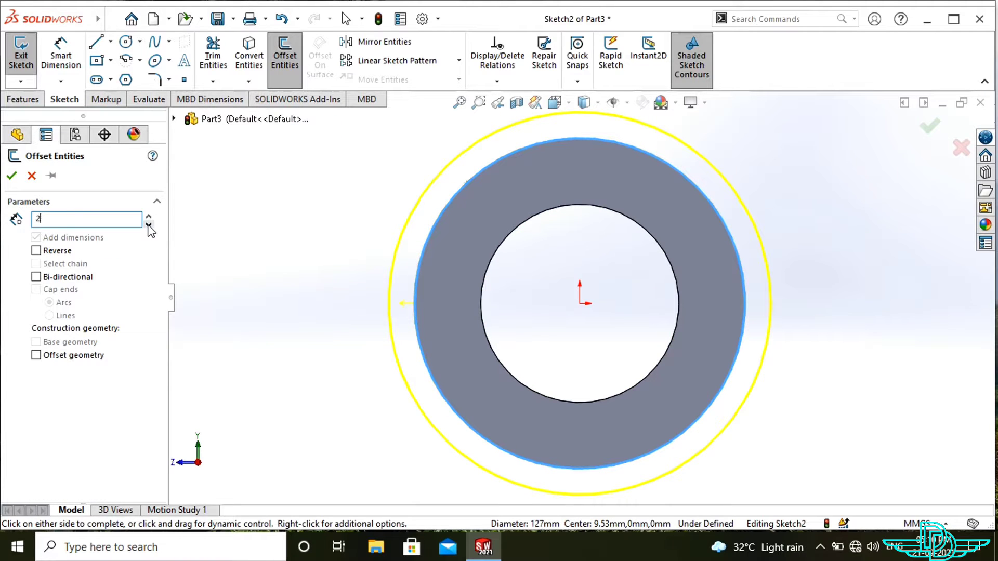
key("Return")
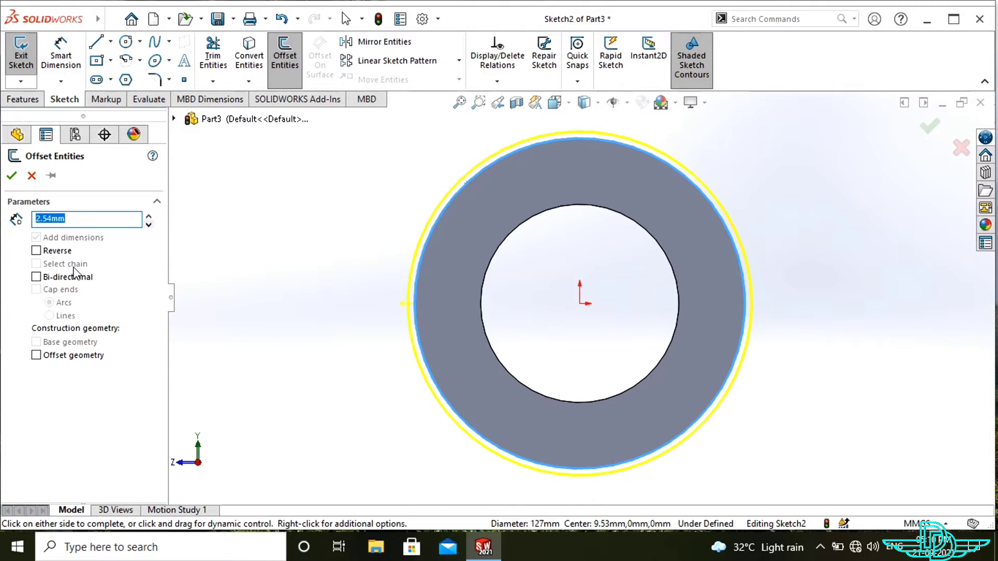
left_click(12, 175)
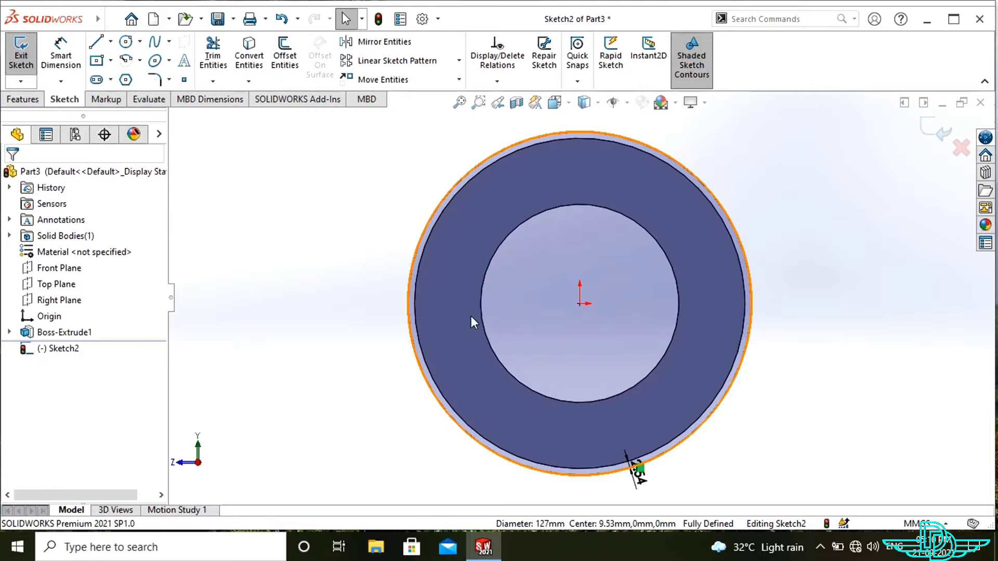
left_click(488, 339)
left_click(249, 57)
Extrude the flange sketch 2.54 mm as a Blind boss merged with the ring.
left_click(21, 99)
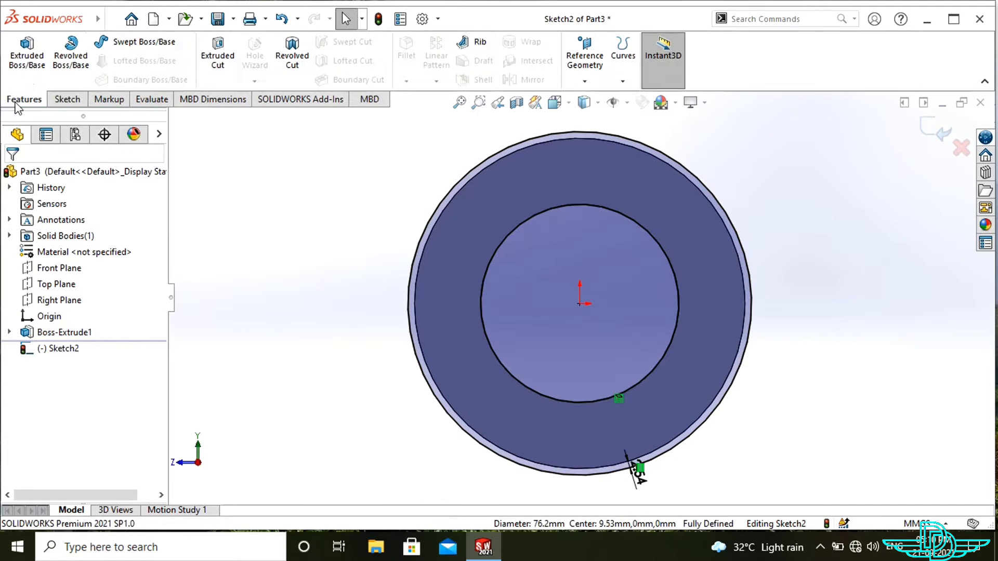
left_click(30, 65)
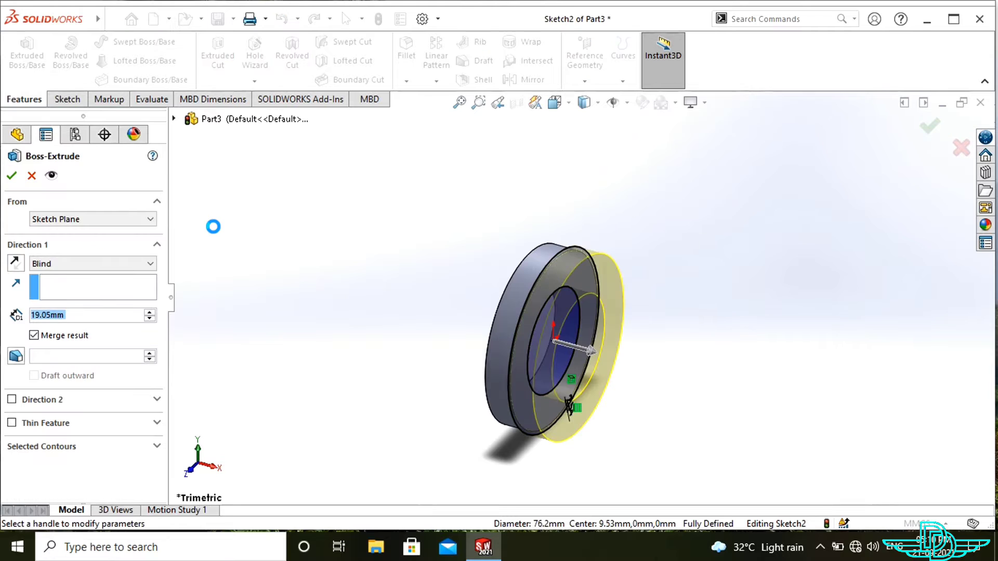
type("2.54")
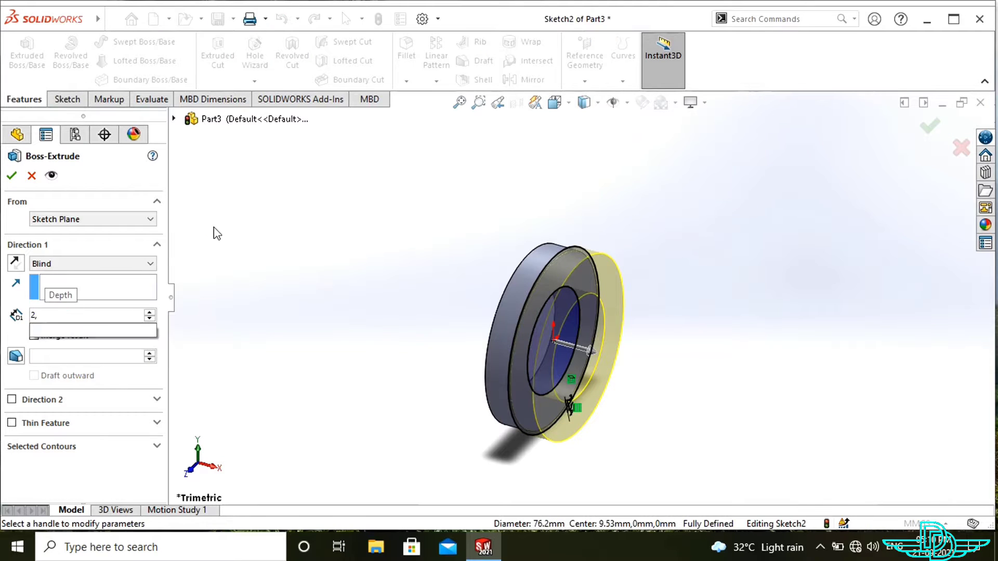
key("Return")
left_click(12, 175)
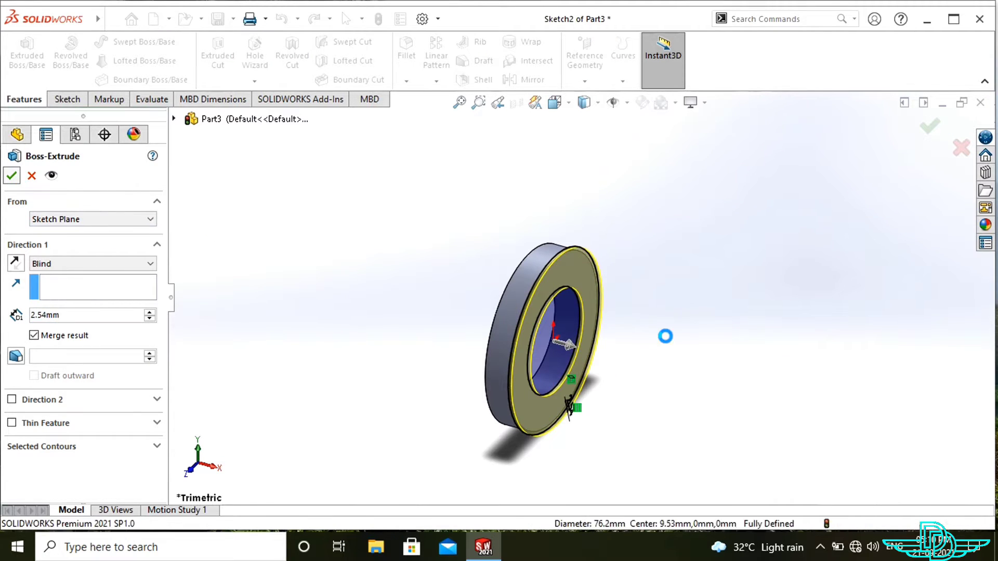
middle_click_drag(664, 328, 369, 400)
Create a new part document and start a sketch on the Right Plane.
left_click(154, 19)
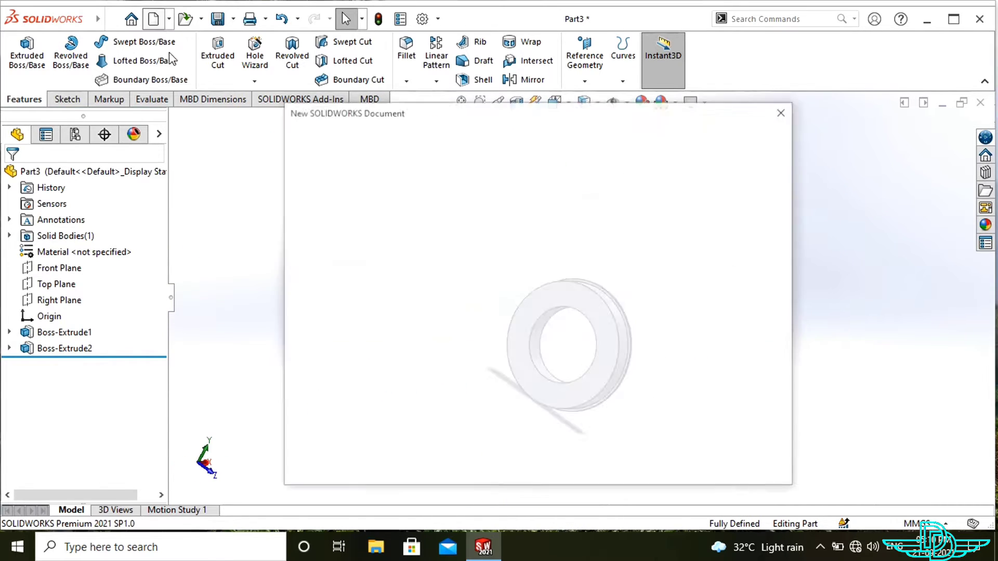
left_click(603, 457)
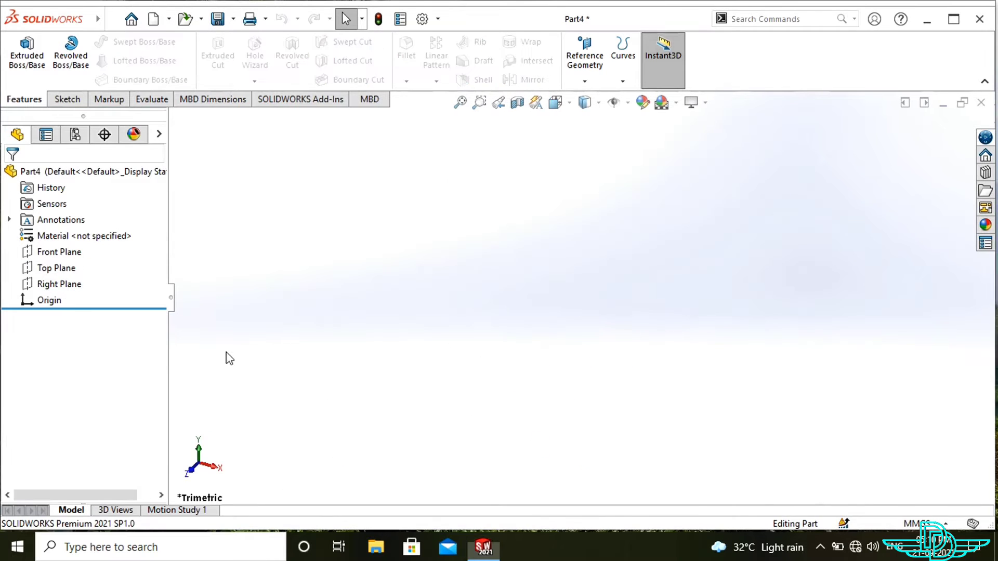
left_click(59, 284)
left_click(74, 262)
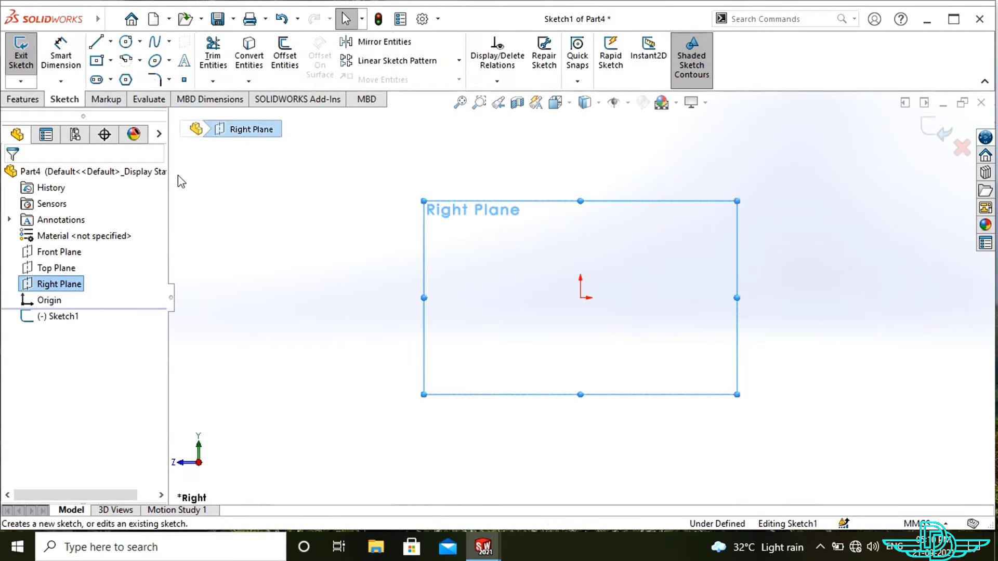
Draw two concentric circles centred on the origin, with radii of about 38 mm and 58 mm.
left_click(125, 41)
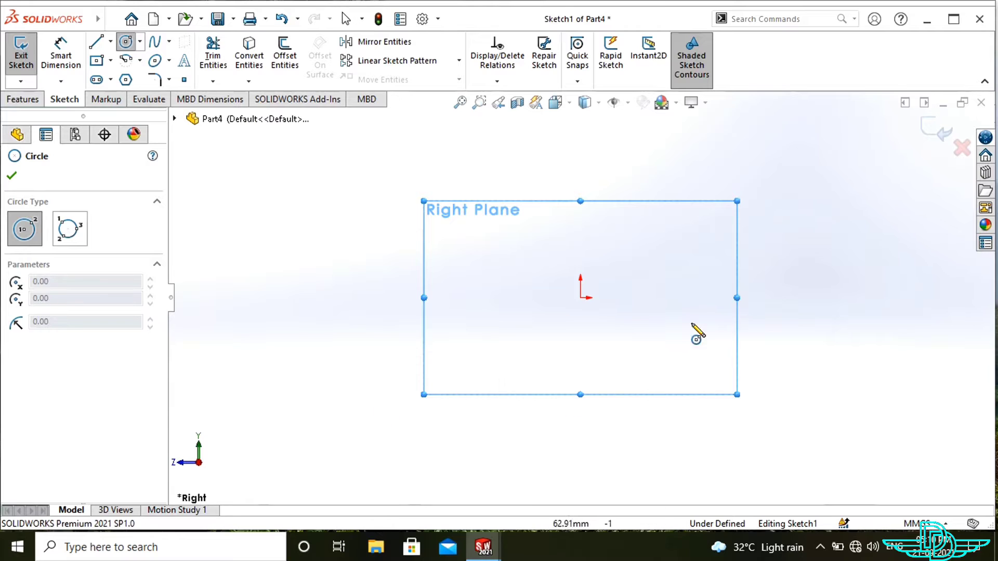
left_click(580, 298)
left_click(638, 329)
left_click(581, 298)
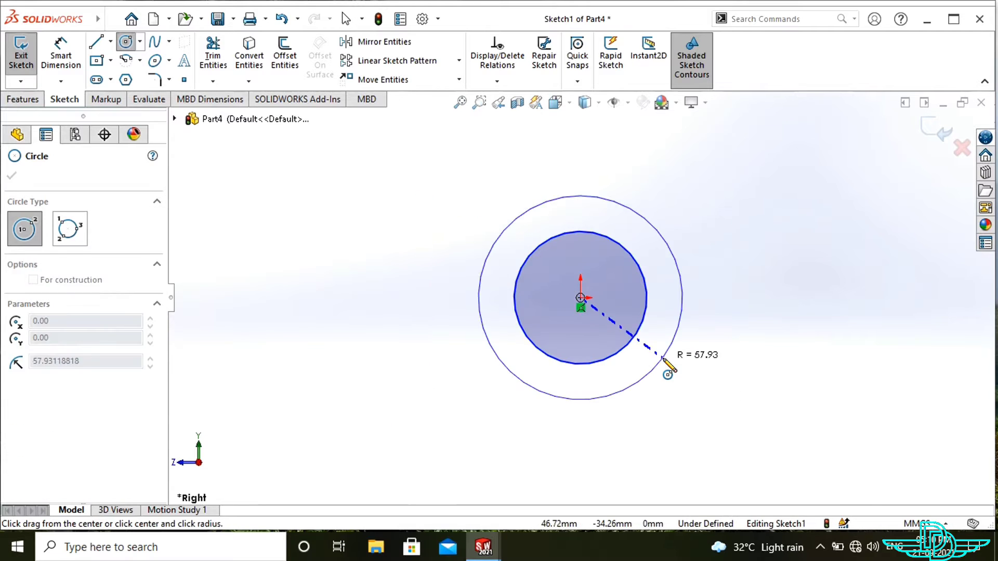
left_click(664, 361)
Dimension the inner circle's diameter as 19.05 mm.
right_click_drag(736, 228, 736, 182)
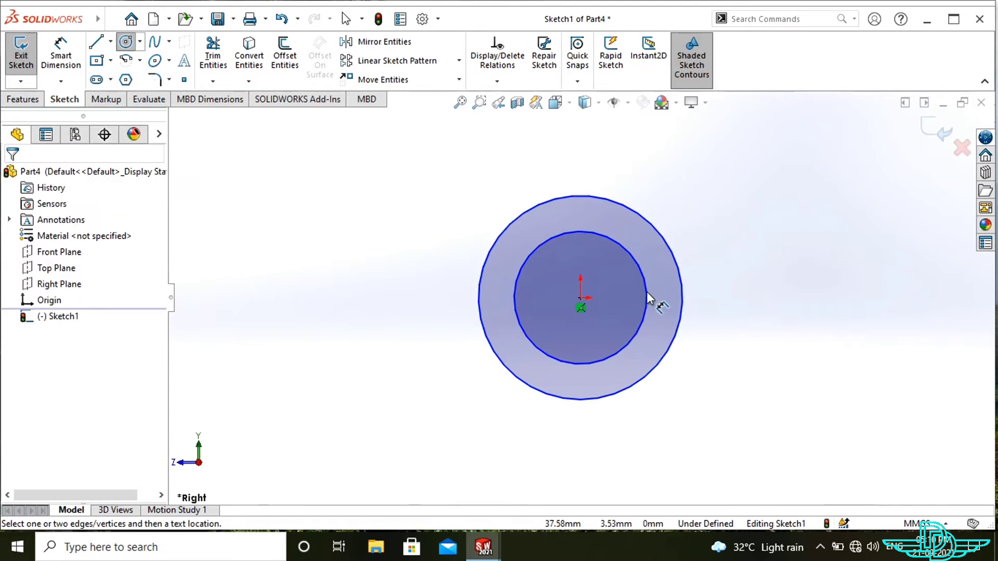
left_click(647, 293)
left_click(777, 296)
type("3/4in")
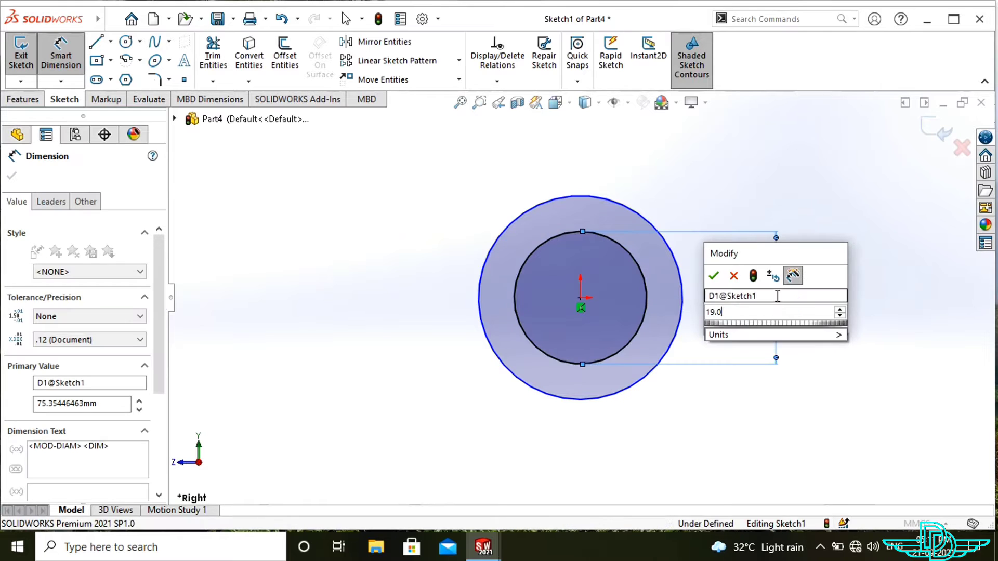
key("Return")
Dimension the outer circle's diameter as 25.4 mm.
left_click(682, 312)
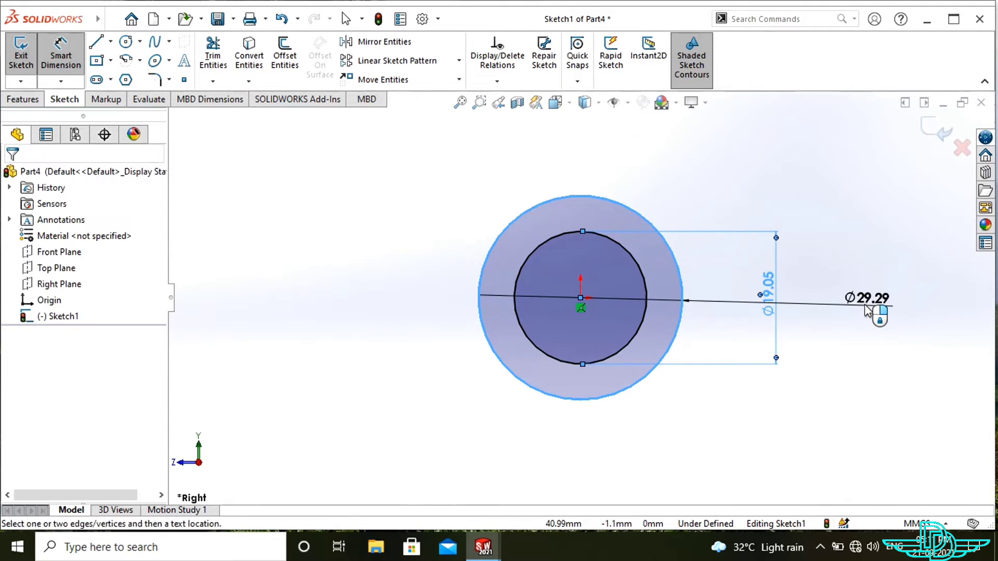
left_click(866, 310)
type("25.4")
key("Return")
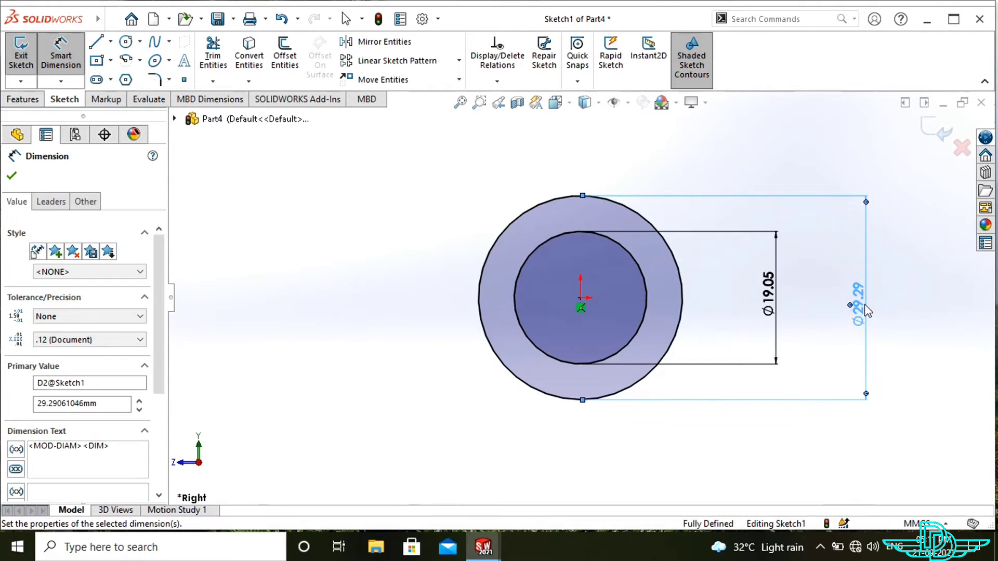
Extrude the bushing profile 19.05 mm using the Mid Plane end condition.
left_click(22, 99)
left_click(27, 58)
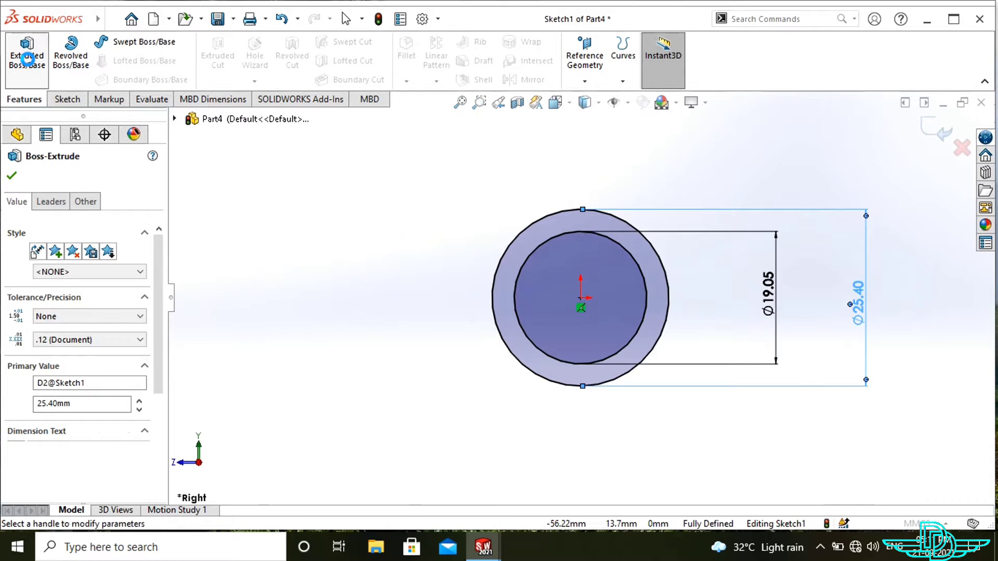
type("19")
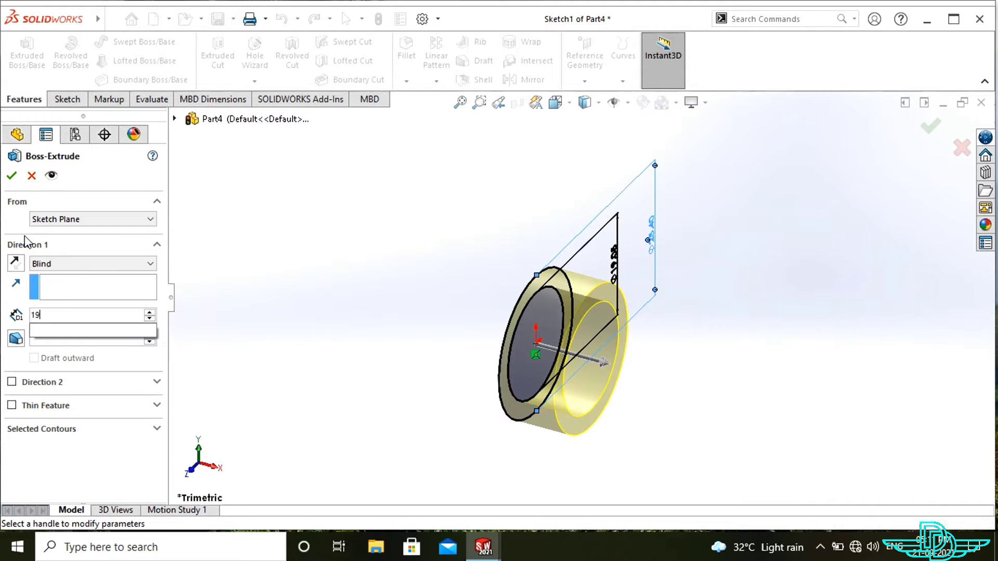
type(".05")
left_click(52, 264)
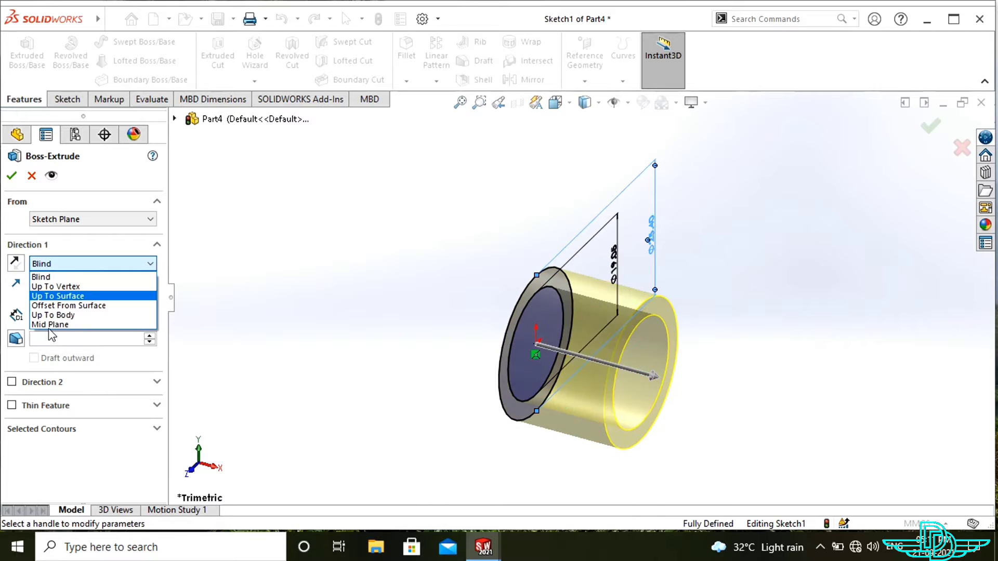
left_click(47, 326)
left_click(12, 176)
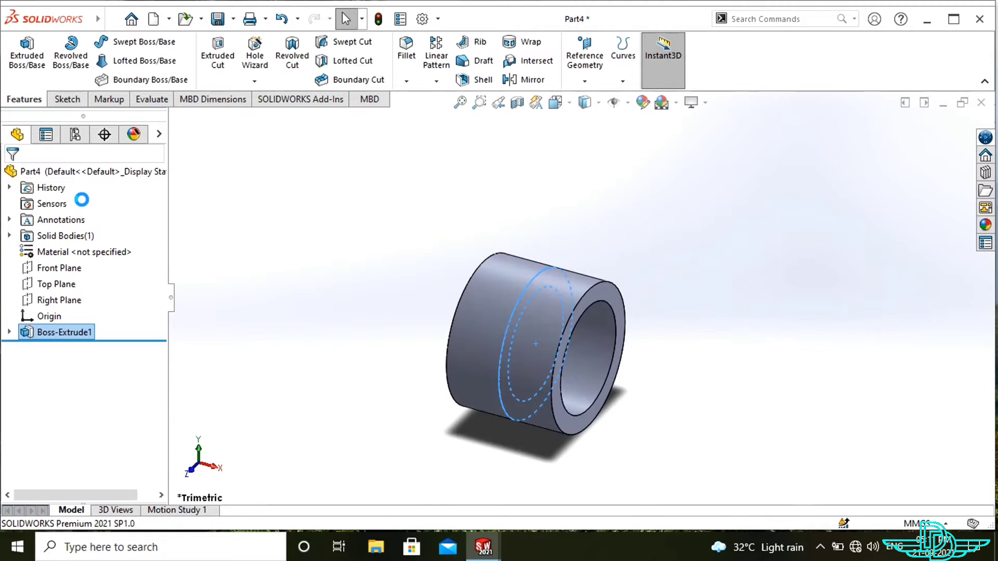
Create another new part document and open a sketch on its Right Plane.
left_click(169, 19)
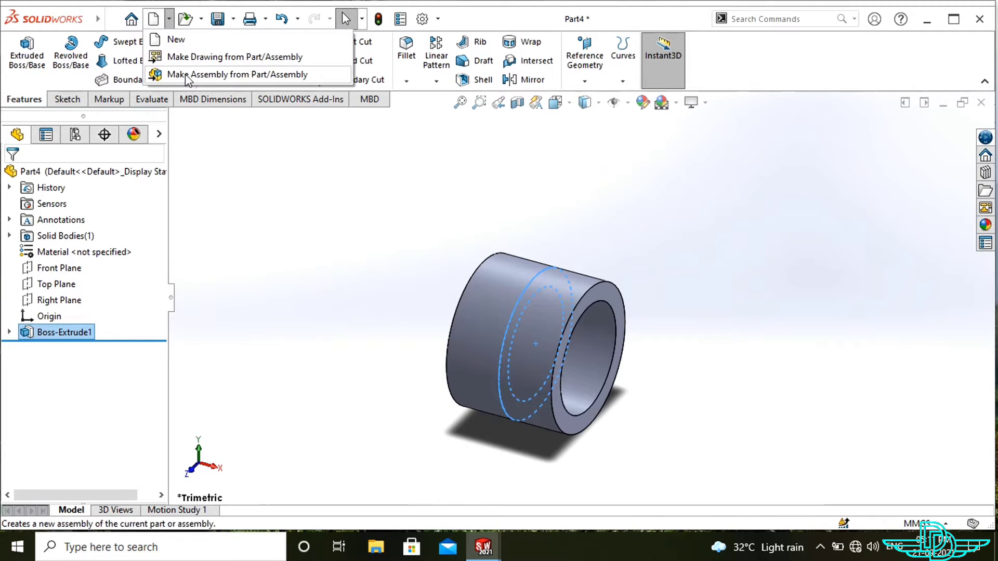
left_click(166, 38)
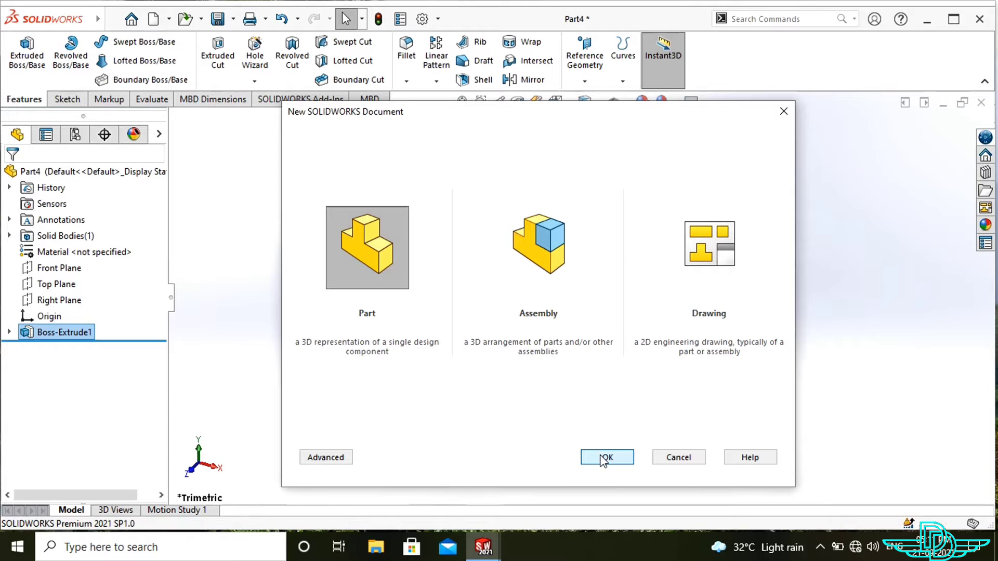
left_click(584, 449)
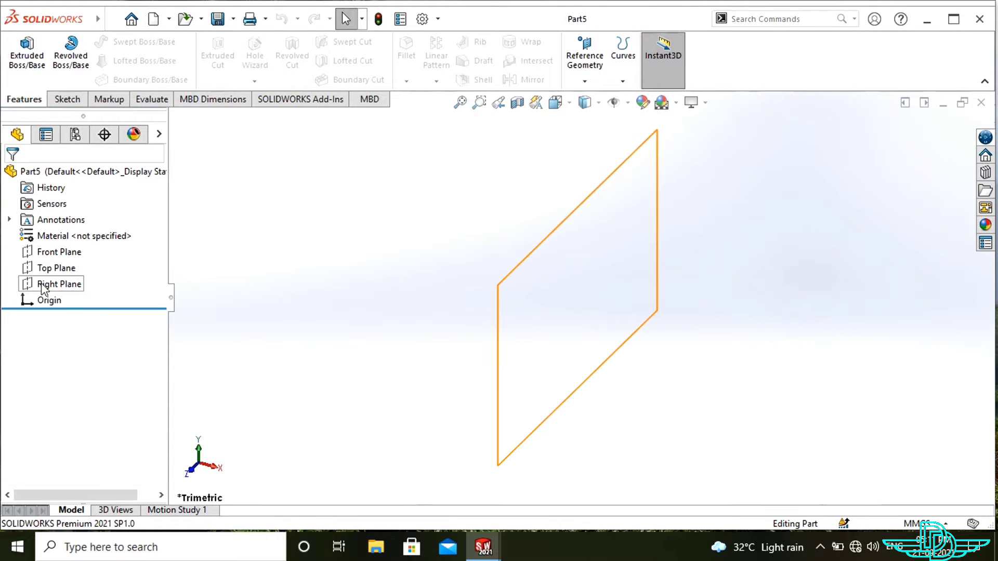
left_click(41, 283)
left_click(55, 260)
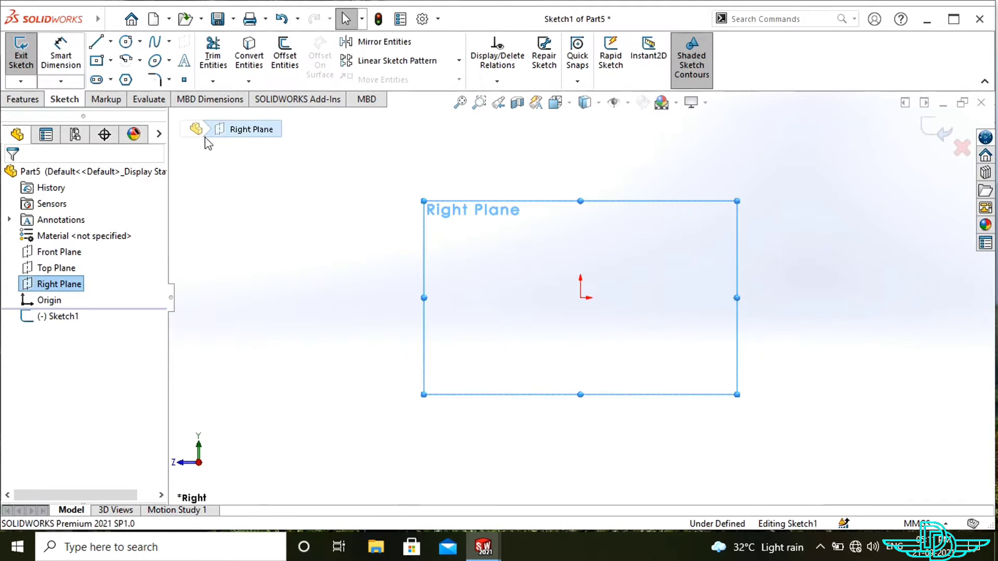
Draw a circle centred on the sketch origin.
left_click(581, 298)
left_click(629, 346)
key("Escape")
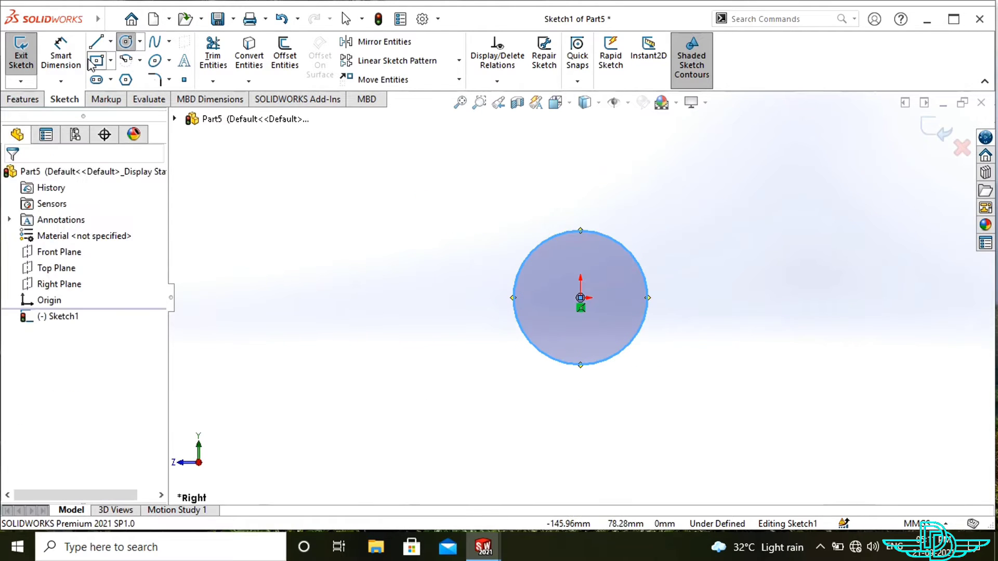
Draw a center rectangle about 110 mm high above the origin, with its lower edge level with the circle's centre.
left_click(96, 60)
left_click(574, 201)
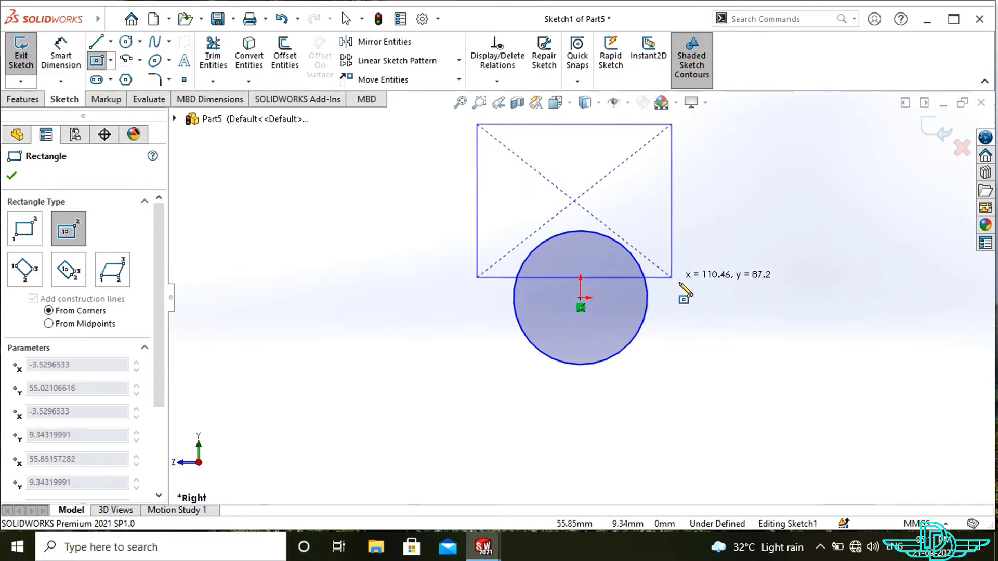
left_click(705, 298)
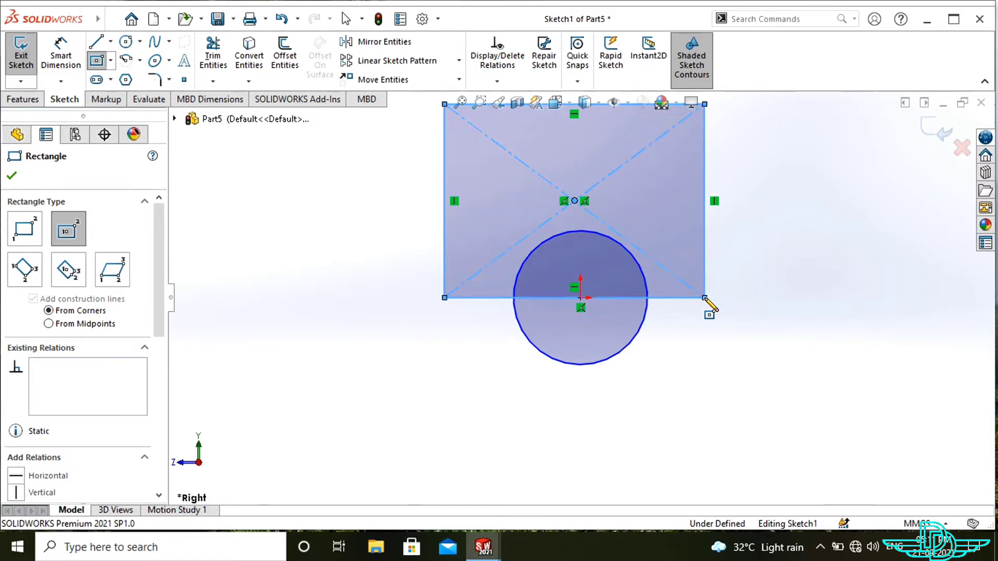
key("Escape")
Dimension the rectangle's height as 19 mm.
right_click_drag(531, 389, 485, 284)
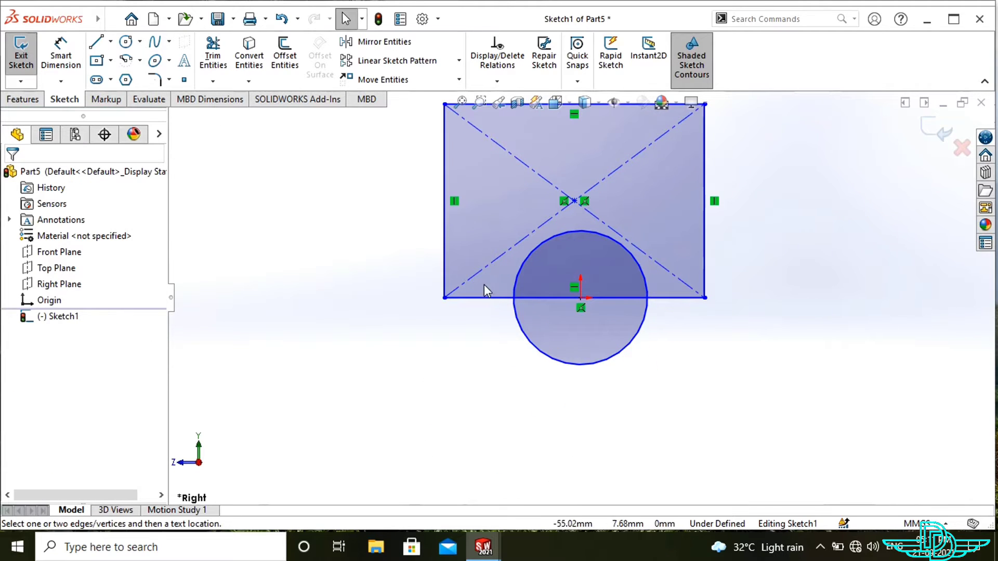
left_click(449, 216)
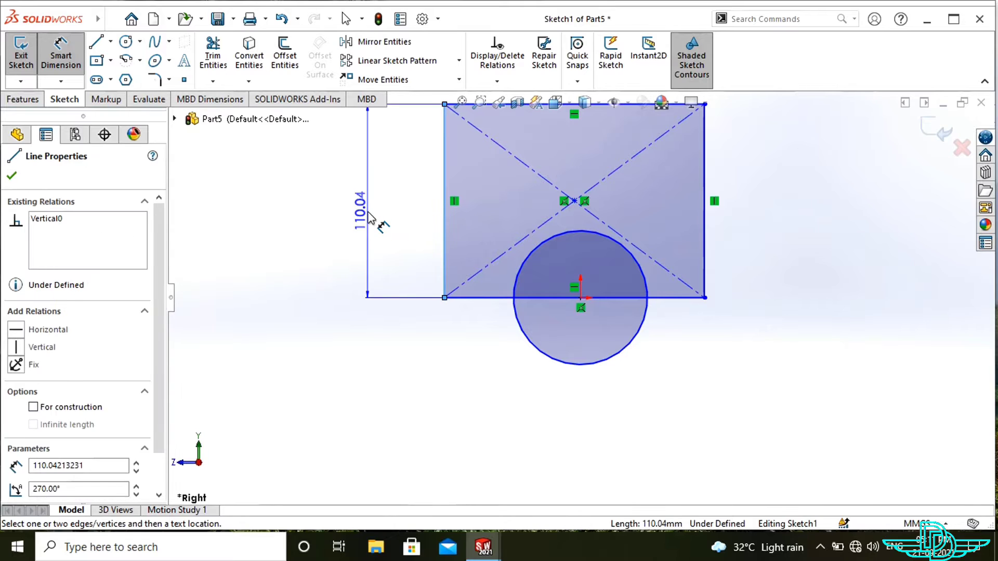
left_click(370, 216)
type("19")
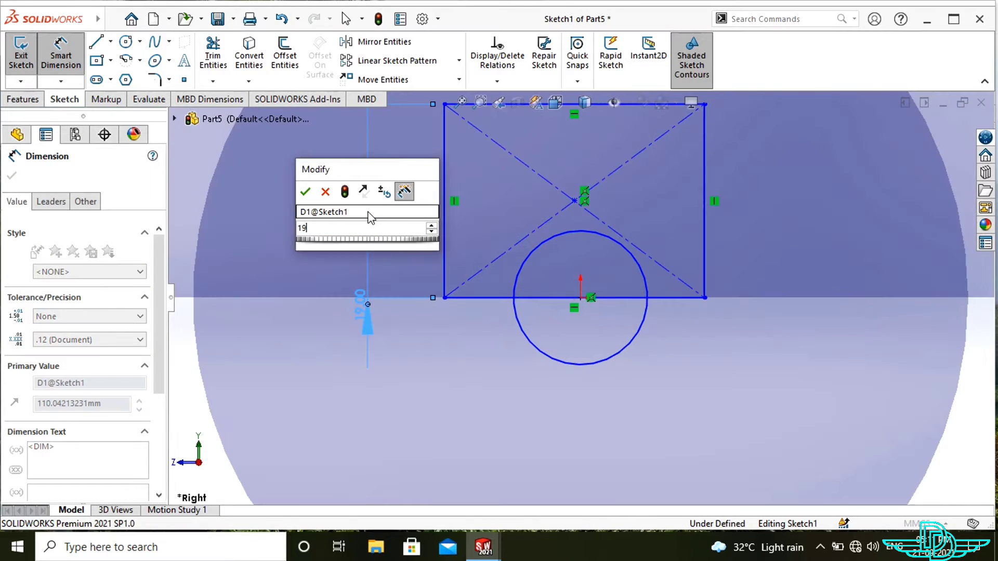
key("Return")
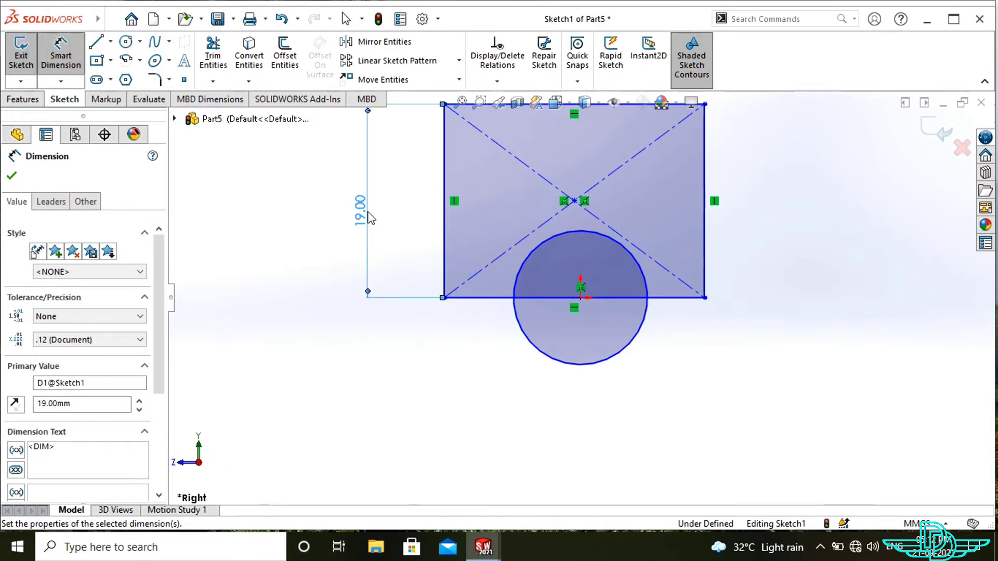
Dimension the rectangle's width as 50.8 mm.
scroll(357, 459, "down", 2)
scroll(356, 459, "up", 5)
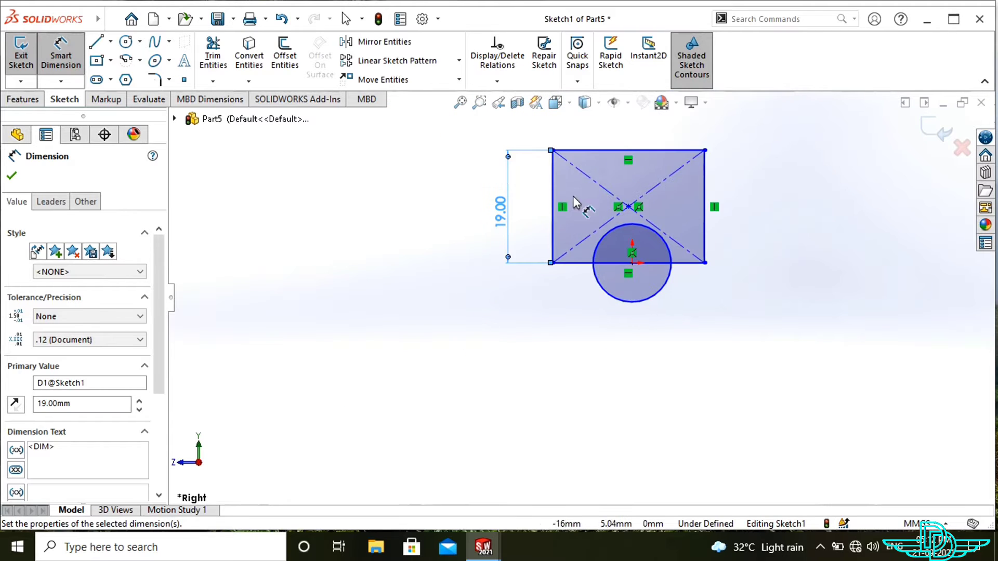
scroll(650, 167, "down", 1)
left_click(643, 169)
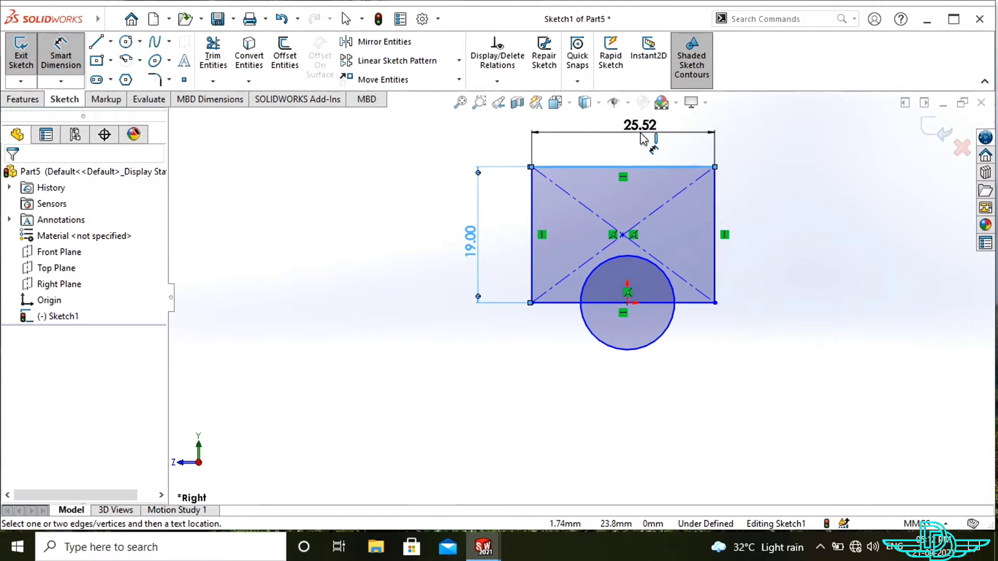
left_click(641, 139)
type("50.8")
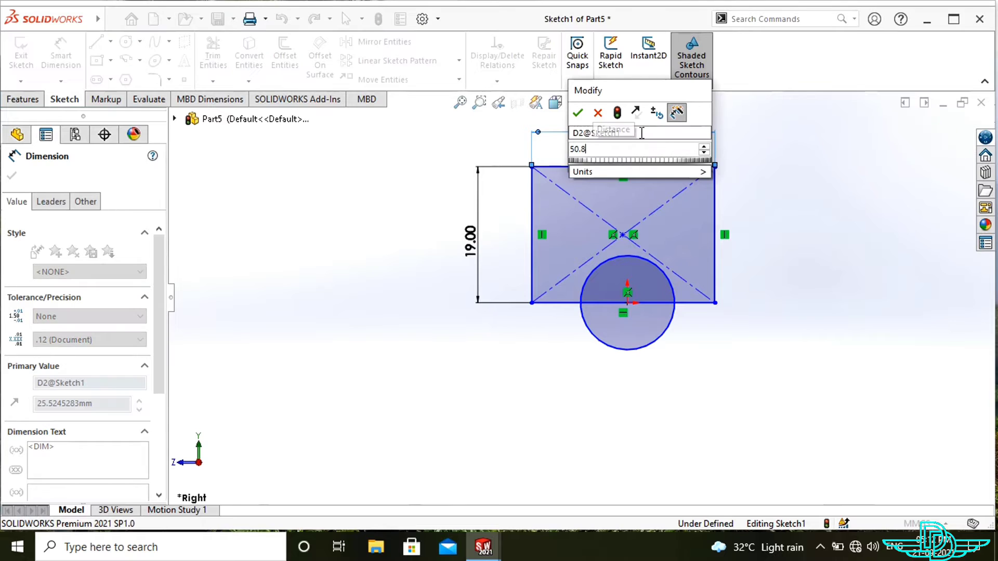
key("Return")
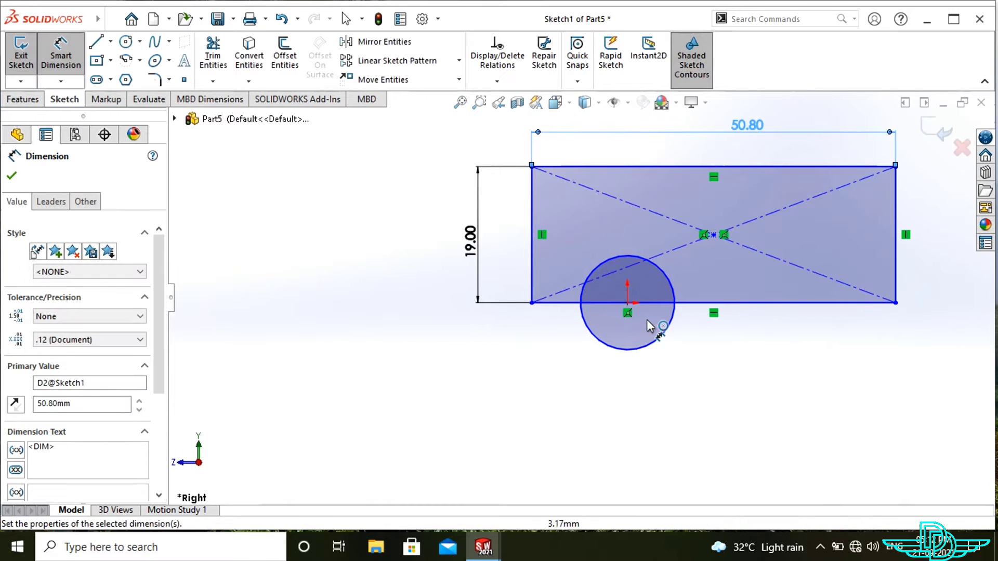
Add a Vertical relation between the circle's centre at the origin and the rectangle's centre point.
key("Escape")
left_click(626, 301)
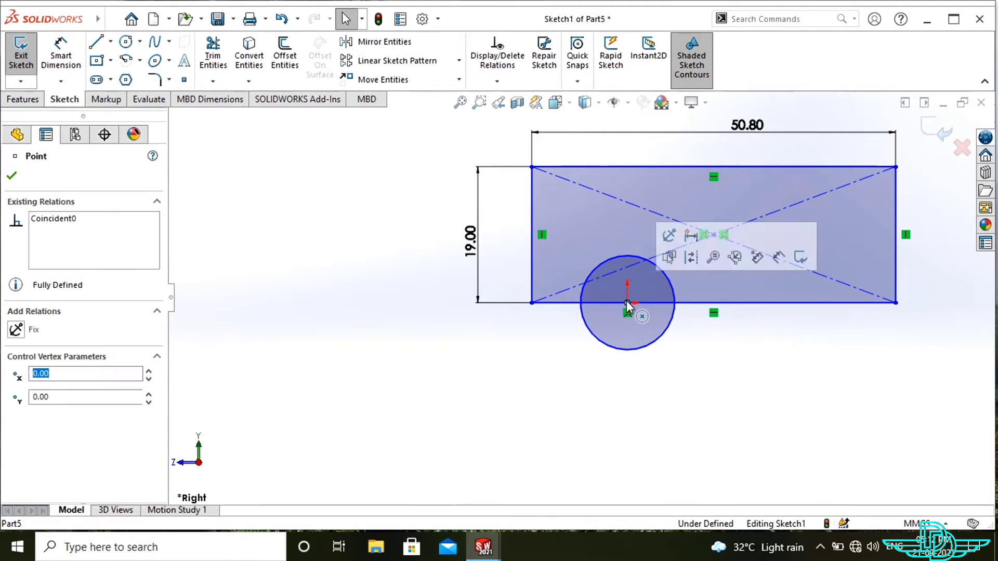
left_click(714, 236, "ctrl")
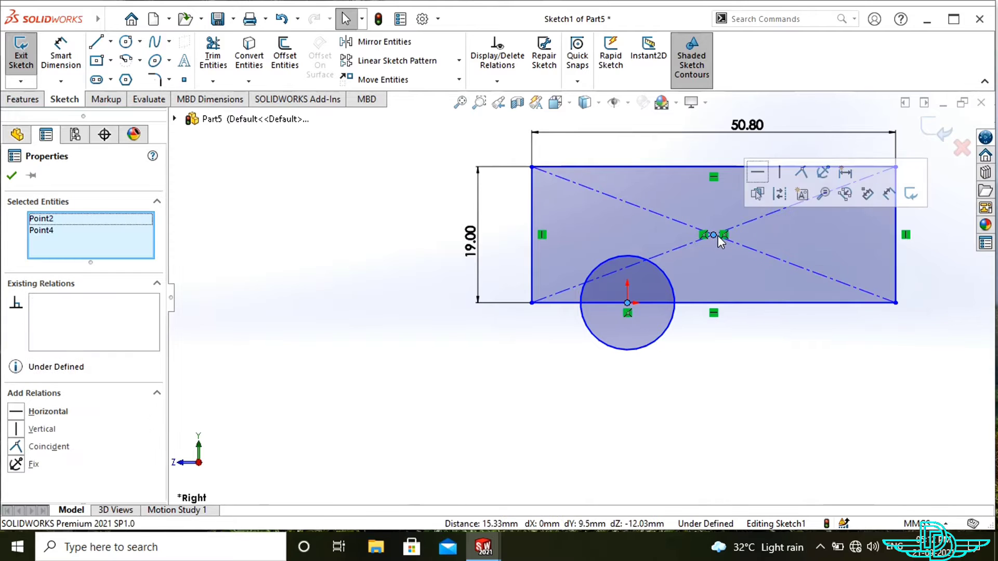
left_click(780, 173)
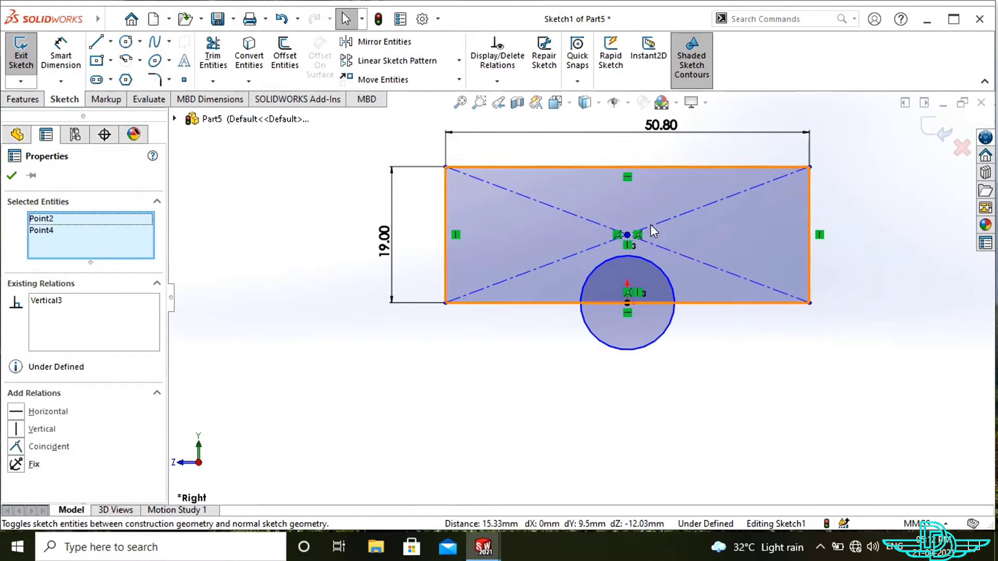
Dimension the circle's diameter as 25.4 mm.
scroll(650, 224, "down", 2)
right_click_drag(688, 359, 686, 330)
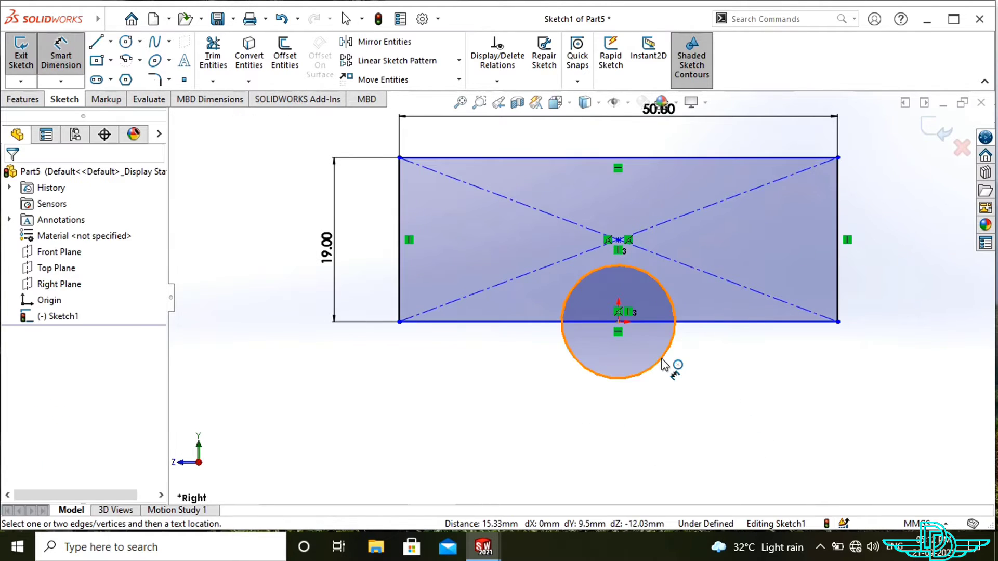
left_click(661, 359)
left_click(747, 403)
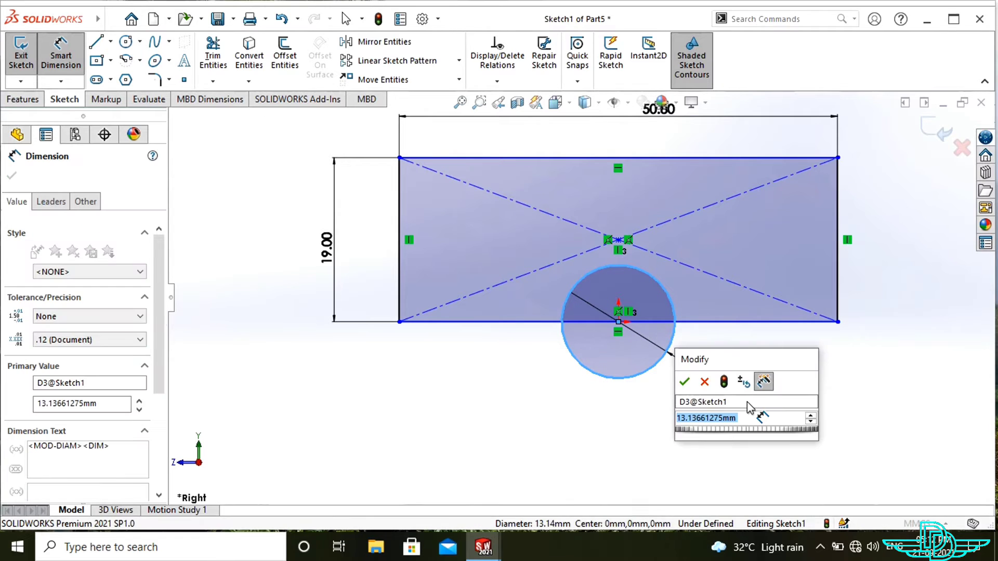
type("25.4")
key("Return")
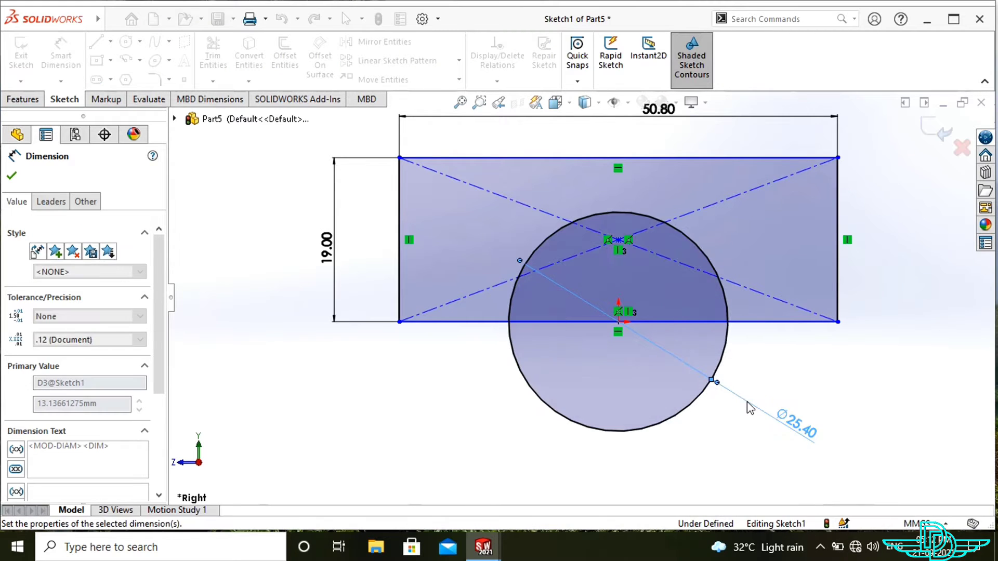
Extrude the rectangle region outside the circle 19 mm using the Mid Plane end condition.
left_click(22, 99)
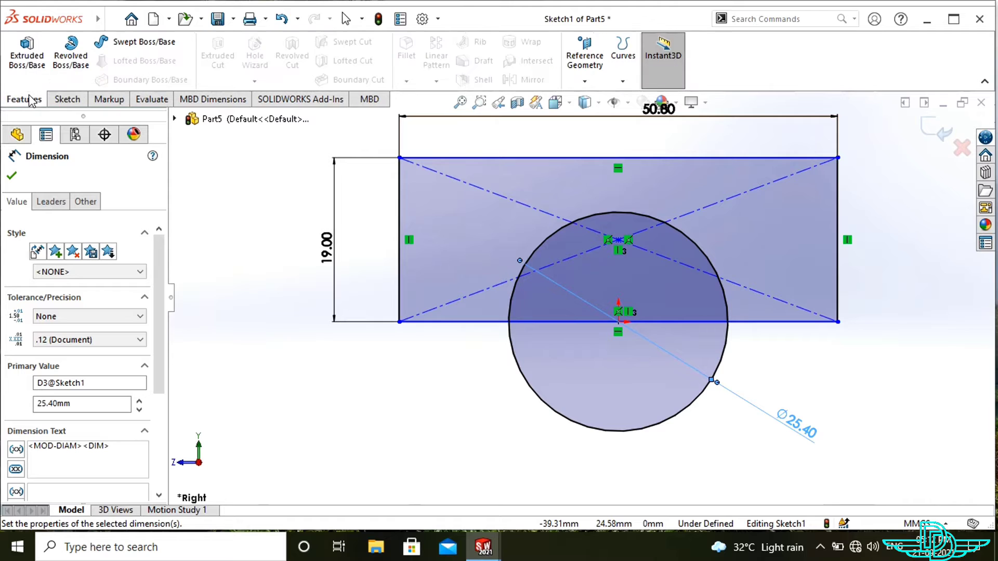
left_click(27, 55)
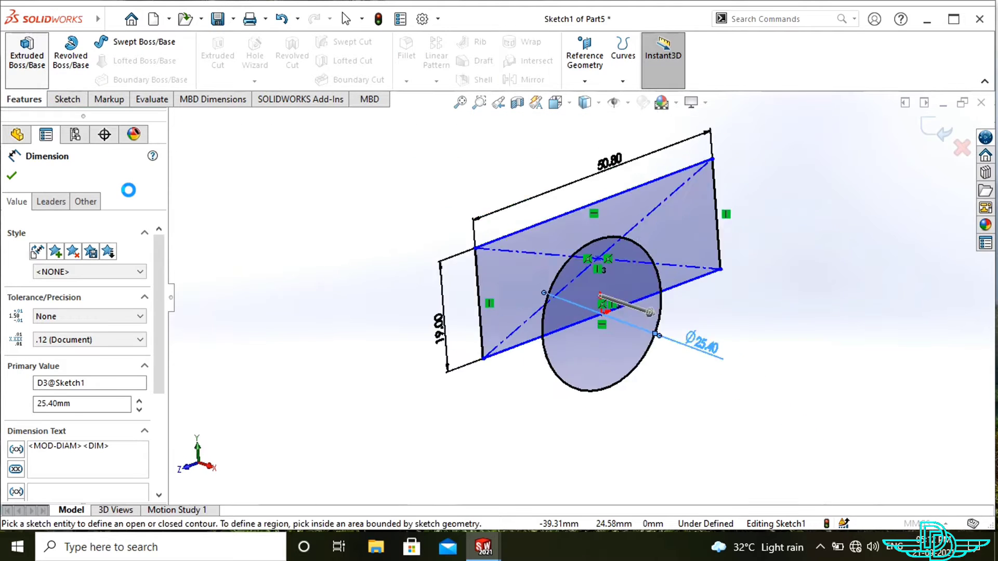
left_click(561, 302)
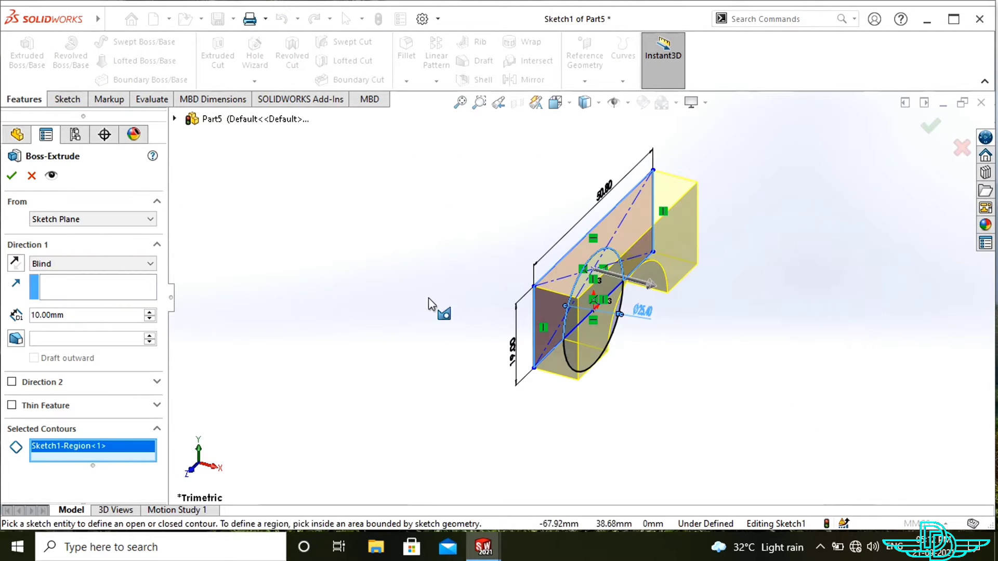
left_click(67, 267)
left_click(66, 327)
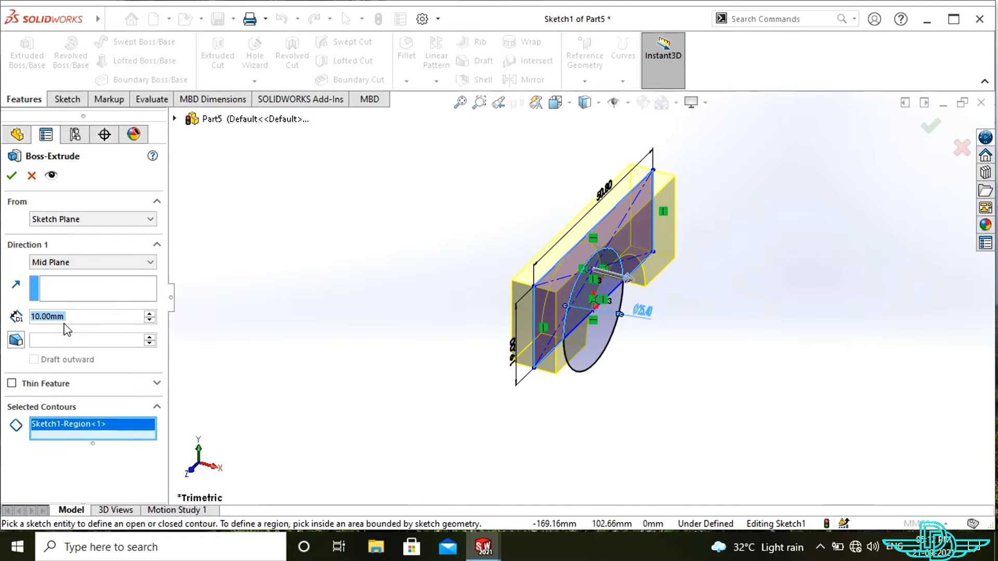
type("19")
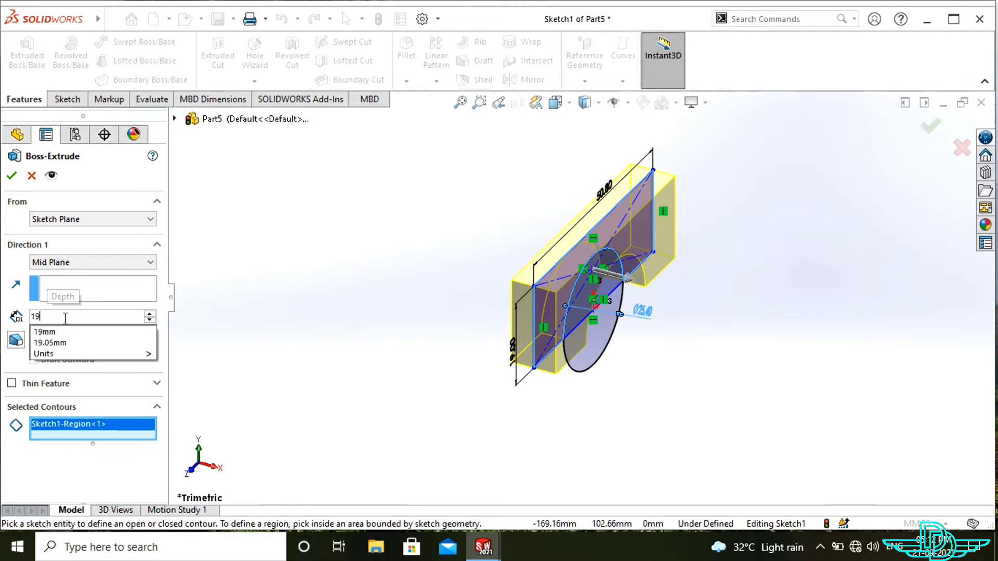
key("Return")
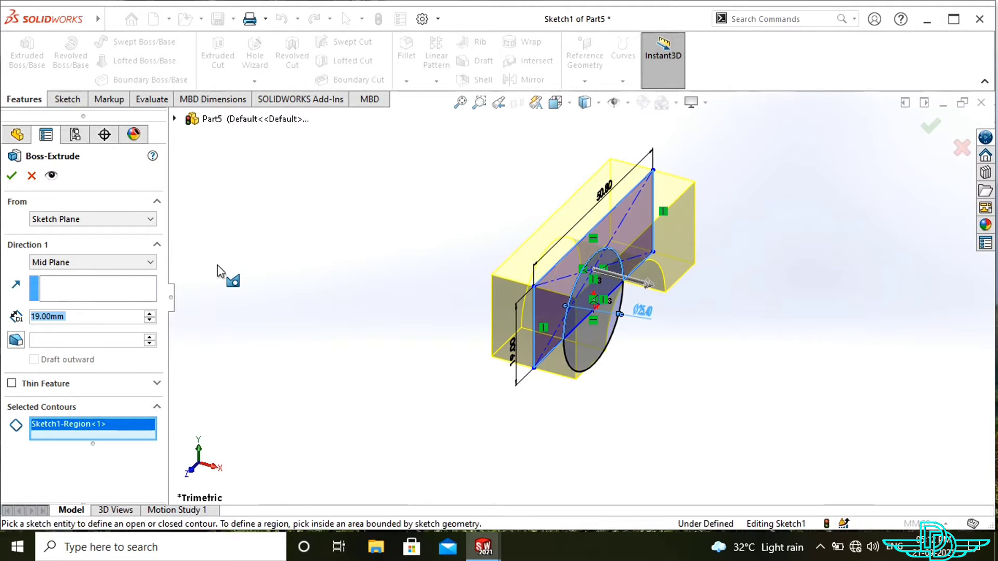
left_click(12, 180)
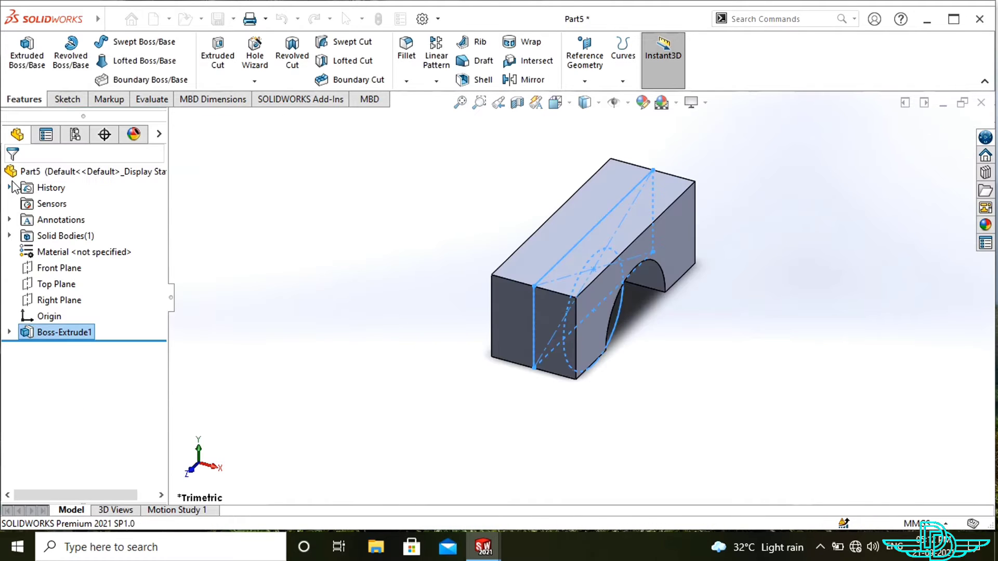
left_click(306, 231)
Open a sketch on the block's flat underside face beside the semicircular arch.
middle_click_drag(700, 359, 683, 184)
left_click(482, 277)
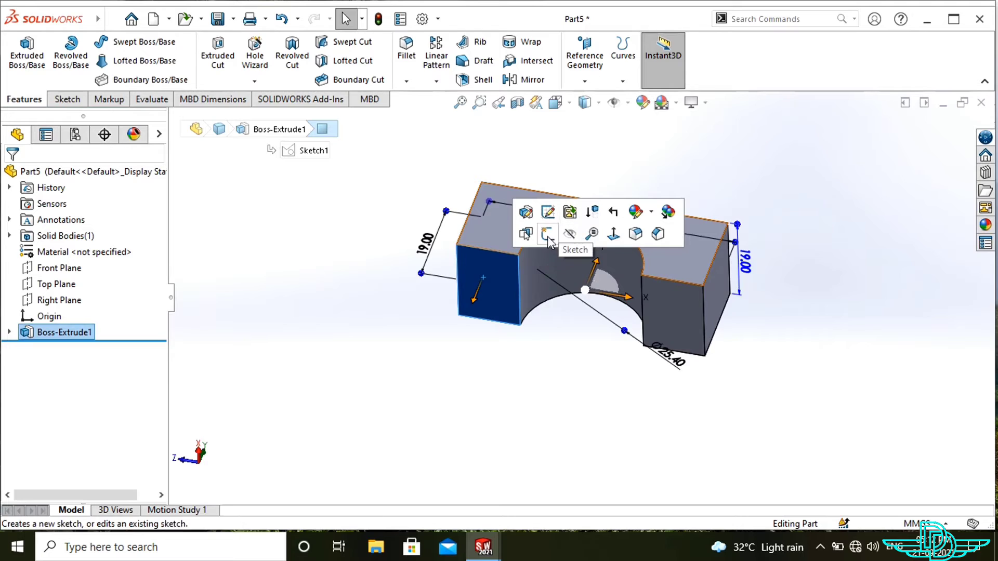
left_click(546, 231)
Draw a centerline between the midpoints of the outer and inner edges of the underside face on the +Z side.
left_click(111, 41)
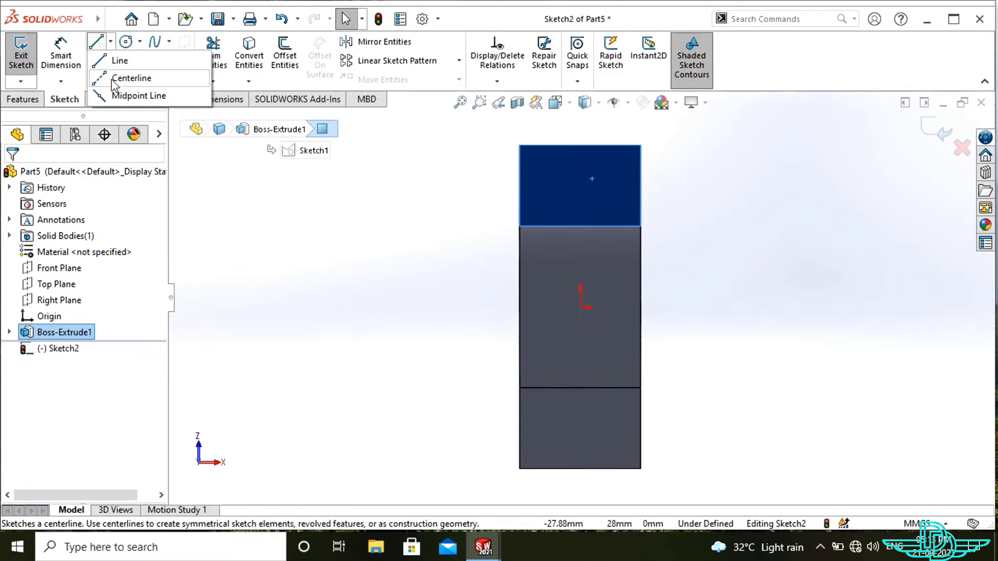
left_click(129, 78)
left_click(580, 145)
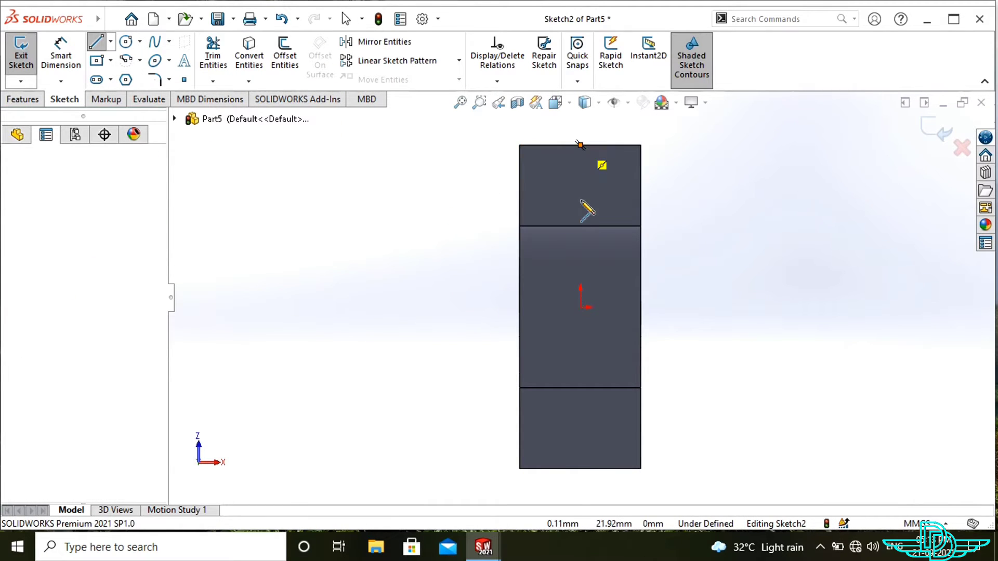
left_click(580, 226)
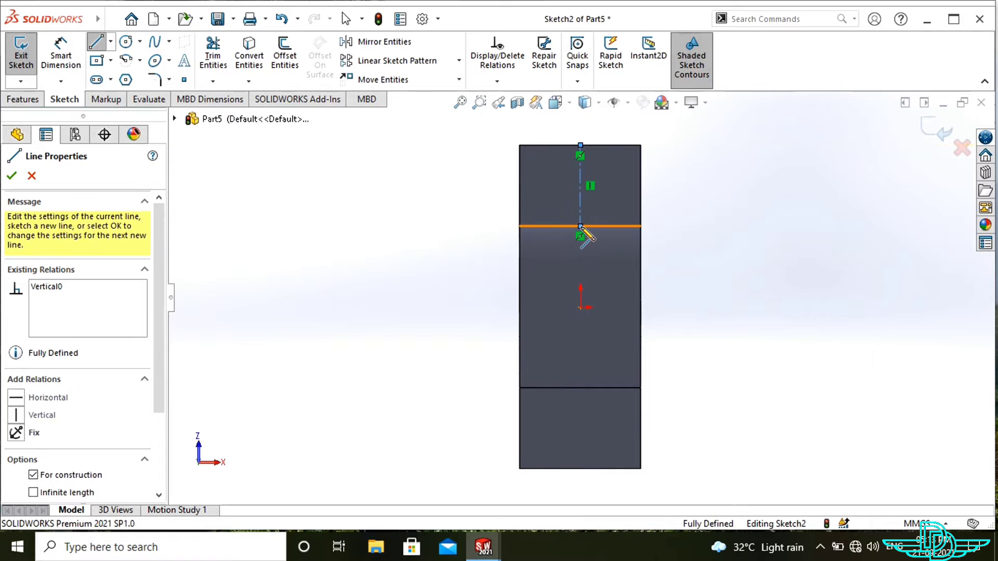
key("Escape")
Draw a matching centerline between the midpoints of the inner and outer edges of the opposite underside face.
left_click(111, 41)
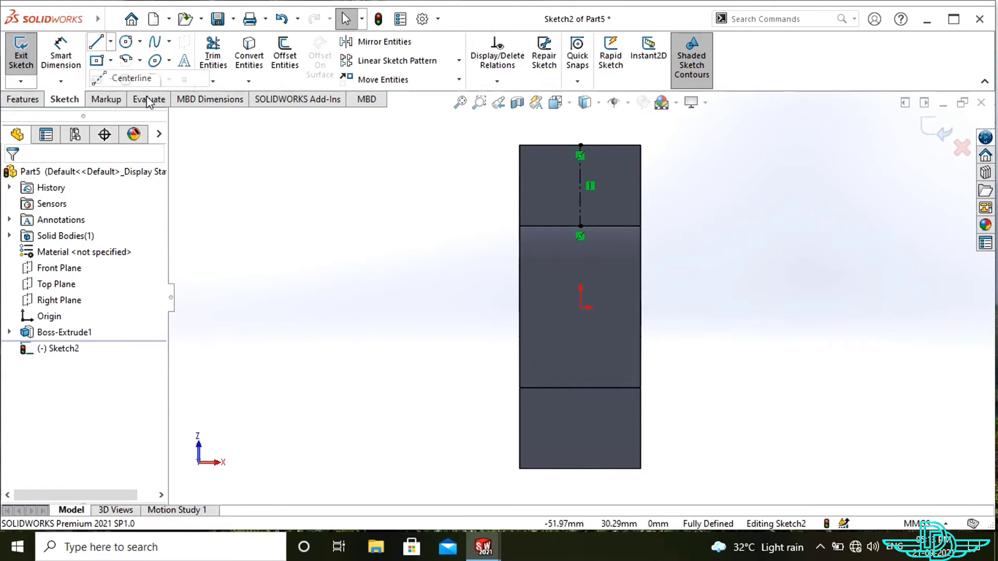
left_click(129, 78)
left_click(580, 387)
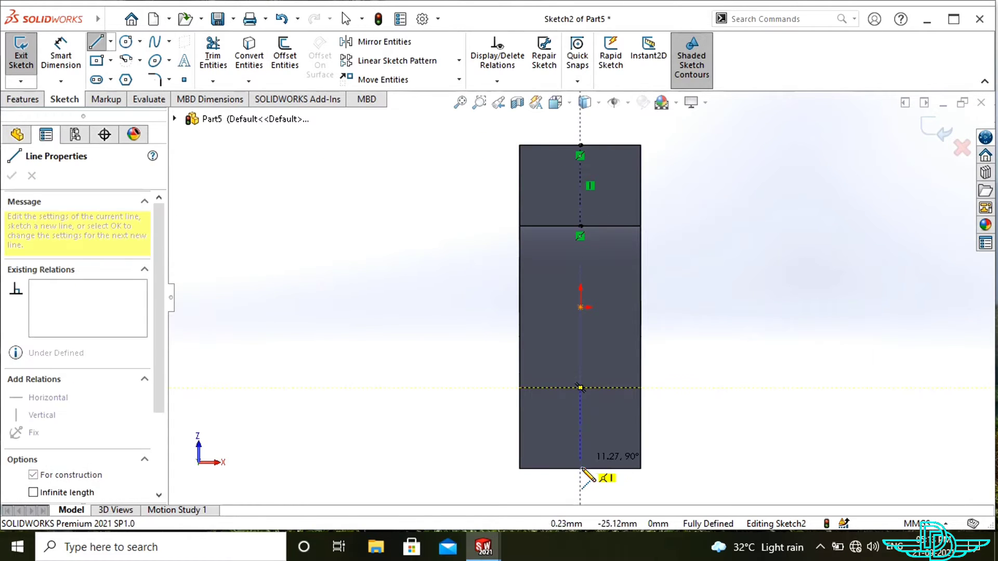
double_click(580, 468)
key("Escape")
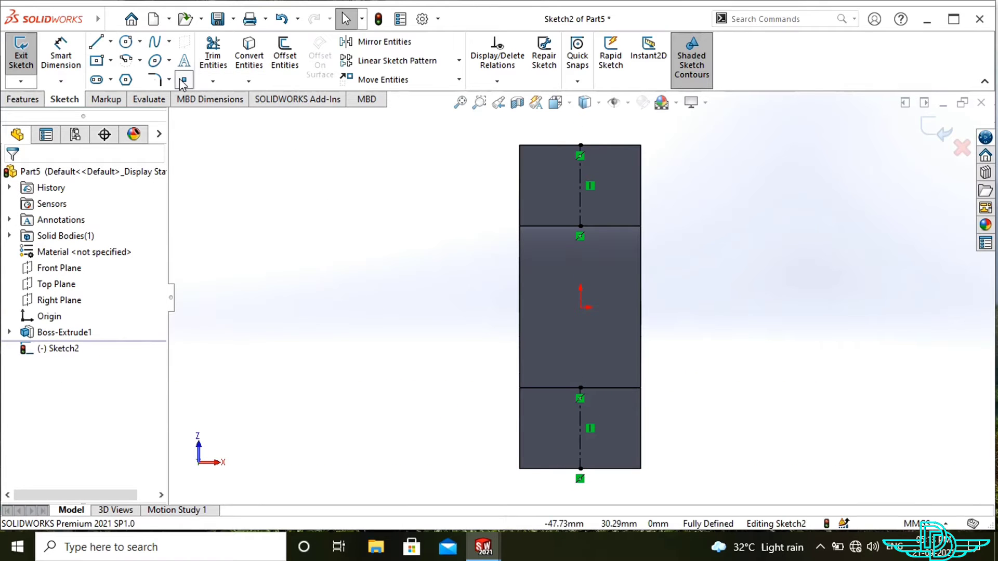
left_click(581, 203)
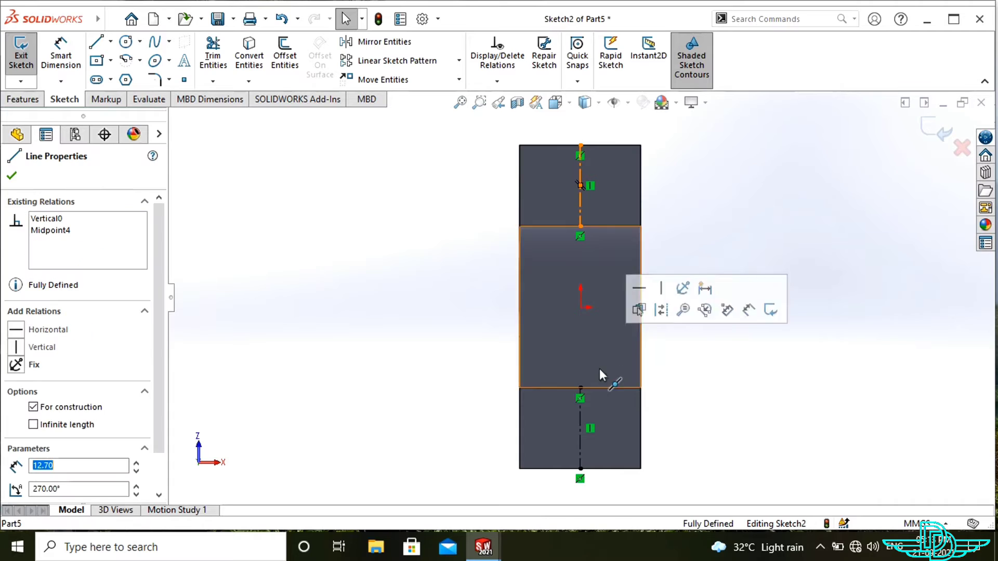
left_click(580, 430)
left_click(733, 250)
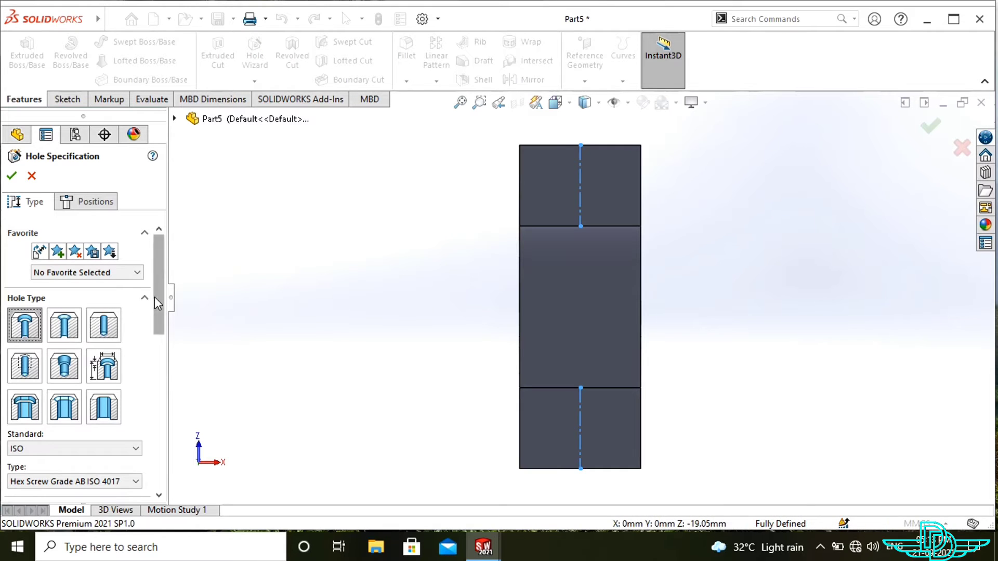
Review the hole type, screw size, custom sizing and end condition of the counterbored hole specification.
left_click_drag(155, 298, 155, 343)
left_click(93, 325)
left_click(91, 326)
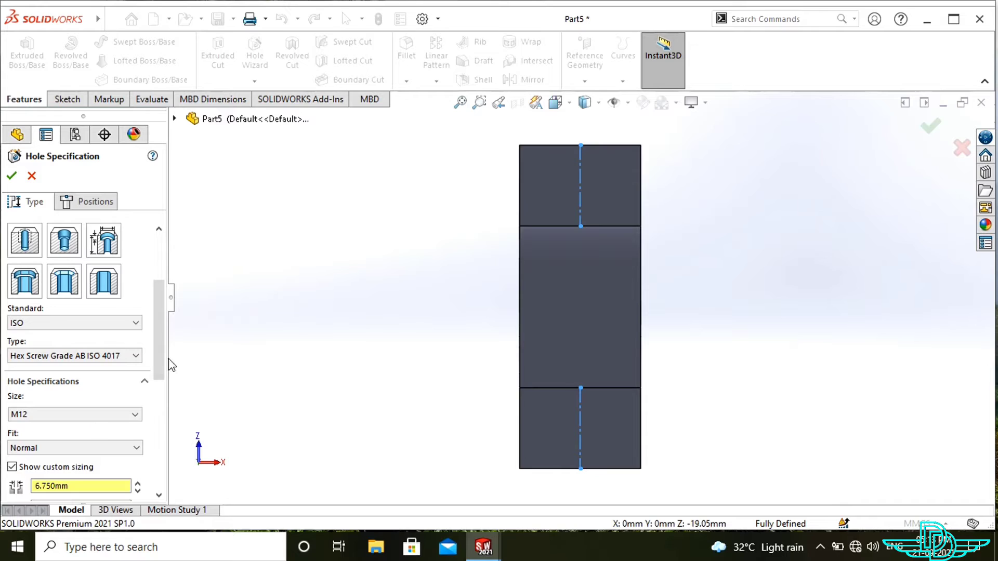
scroll(160, 386, "down", 4)
left_click(51, 370)
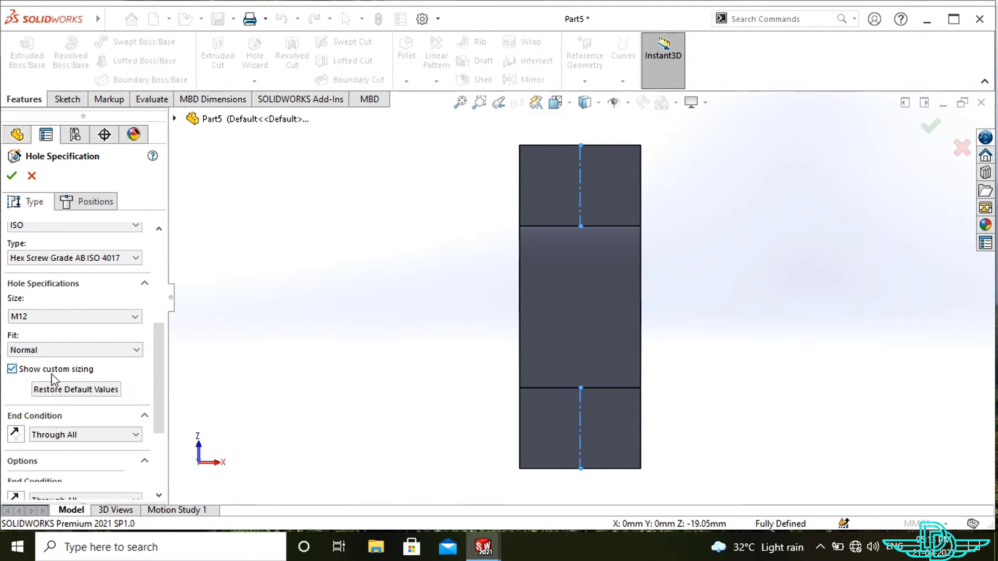
left_click(12, 369)
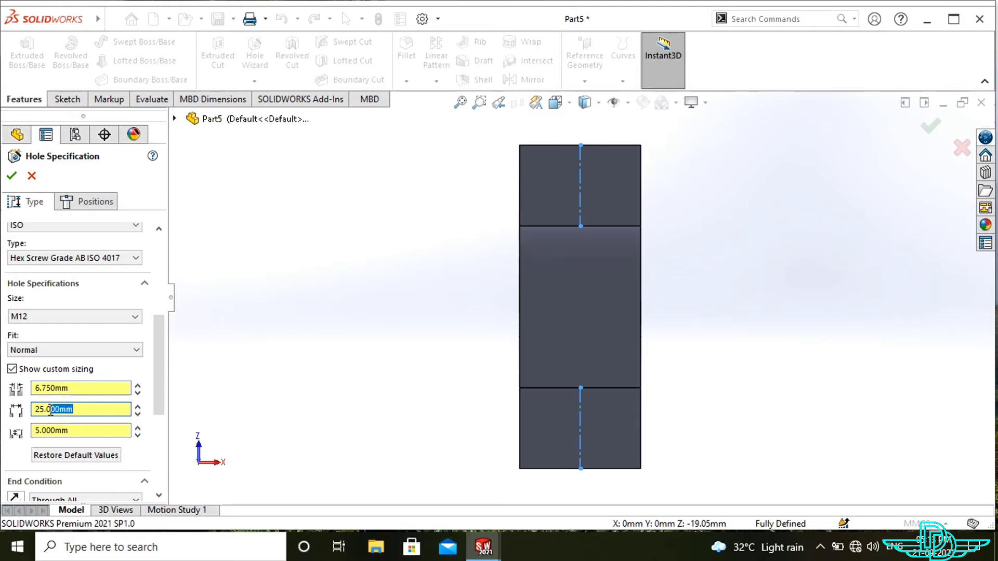
scroll(156, 395, "down", 2)
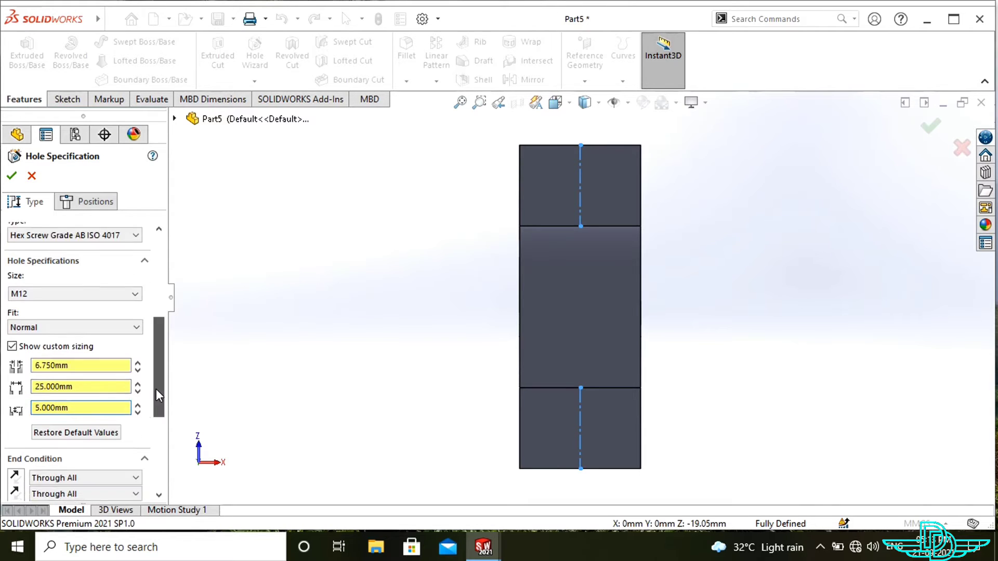
scroll(157, 387, "up", 3)
Position the first hole on the block's flat rectangular face opposite the arch, at the midpoint of the -Z side centerline.
middle_click_drag(802, 387, 628, 290)
left_click(108, 204)
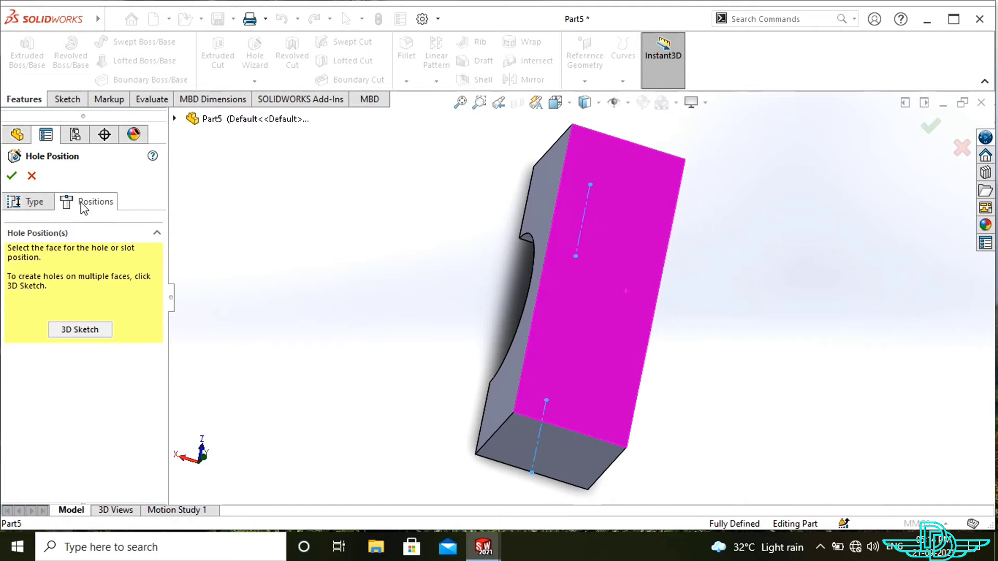
left_click(627, 221)
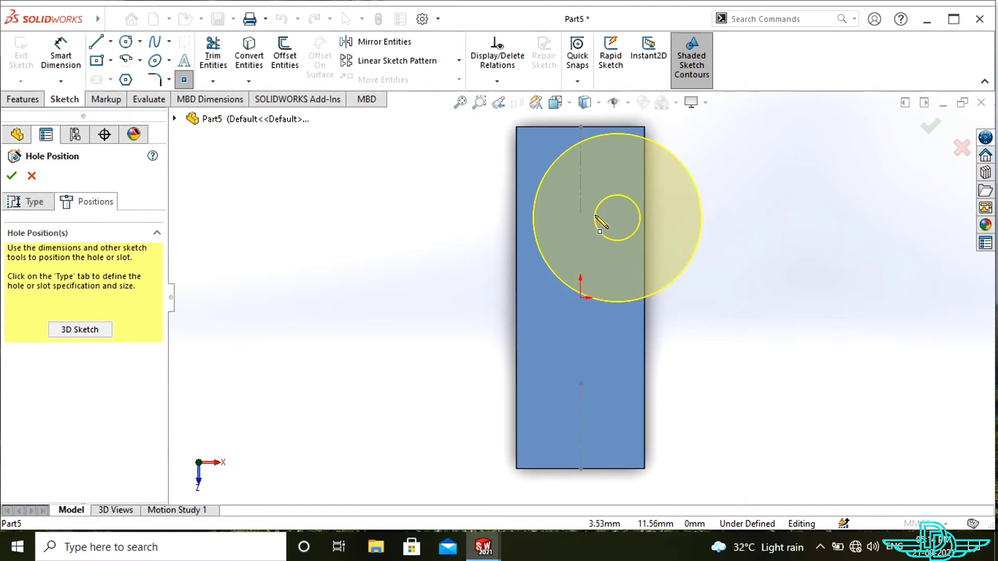
left_click(583, 178)
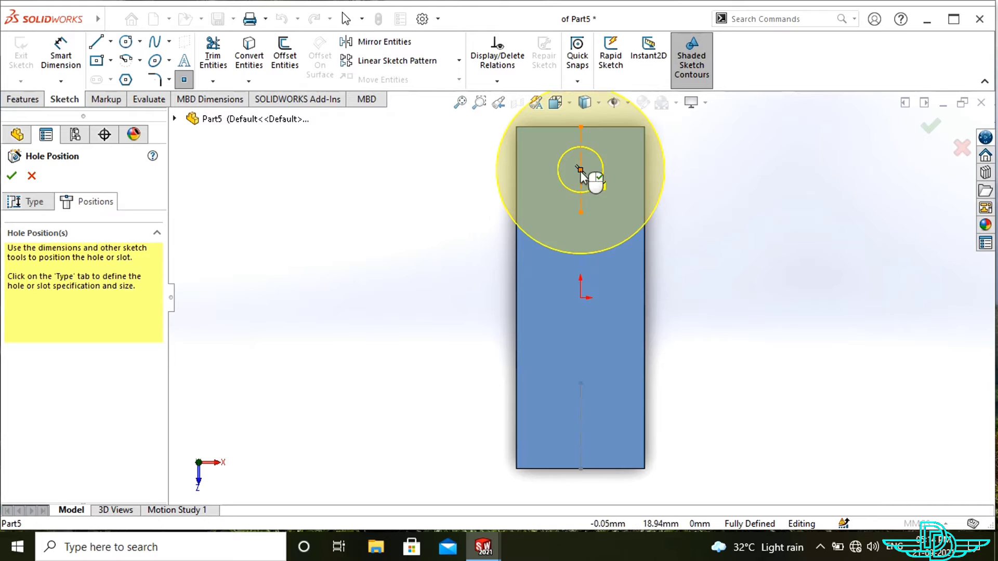
middle_click_drag(495, 239, 527, 181)
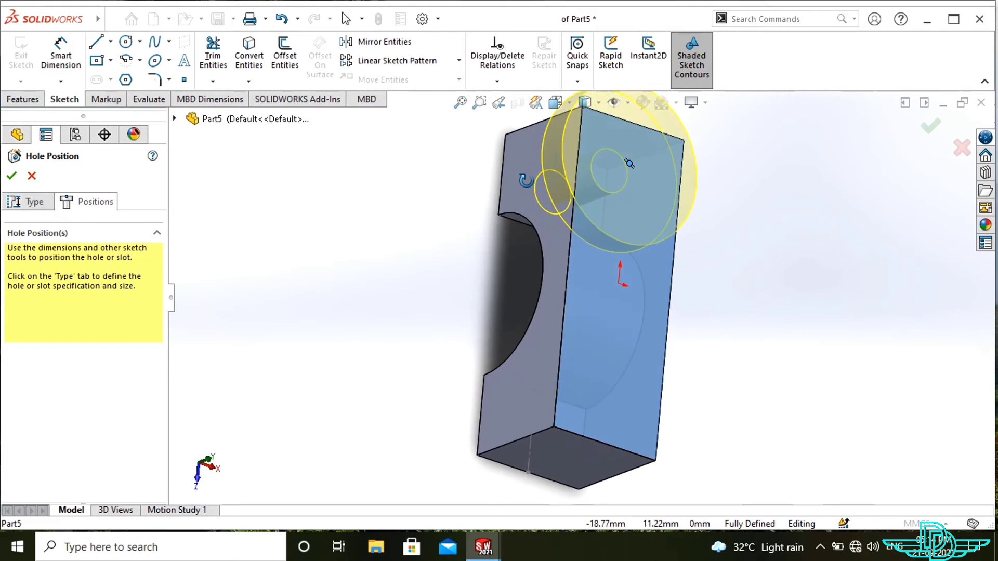
middle_click_drag(754, 417, 687, 446)
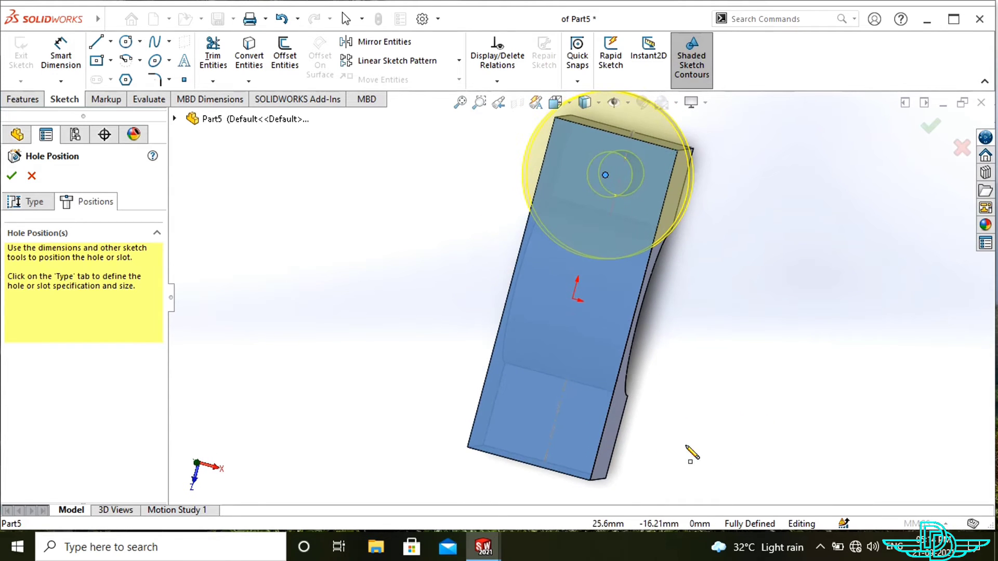
left_click(550, 430)
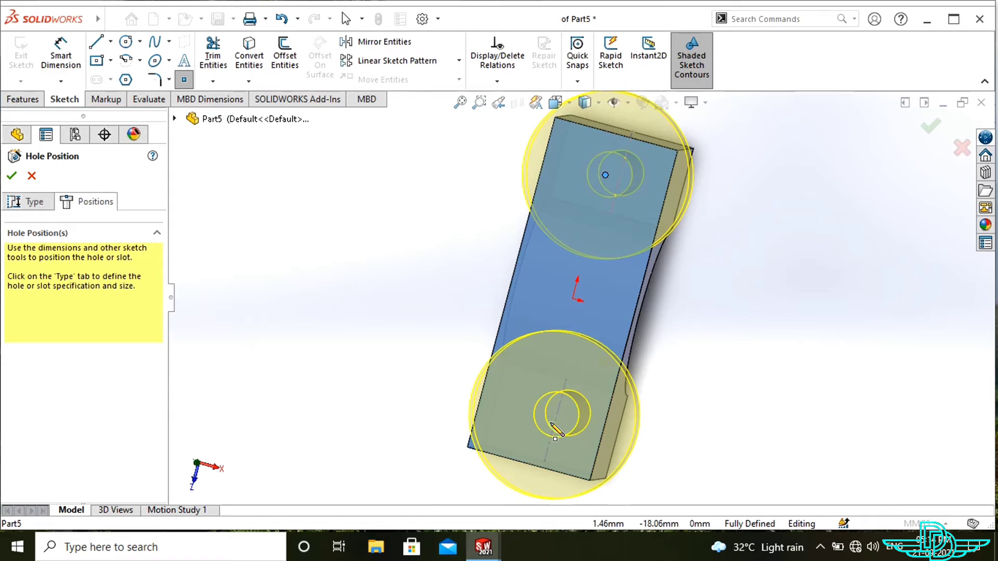
middle_click_drag(551, 431, 555, 430)
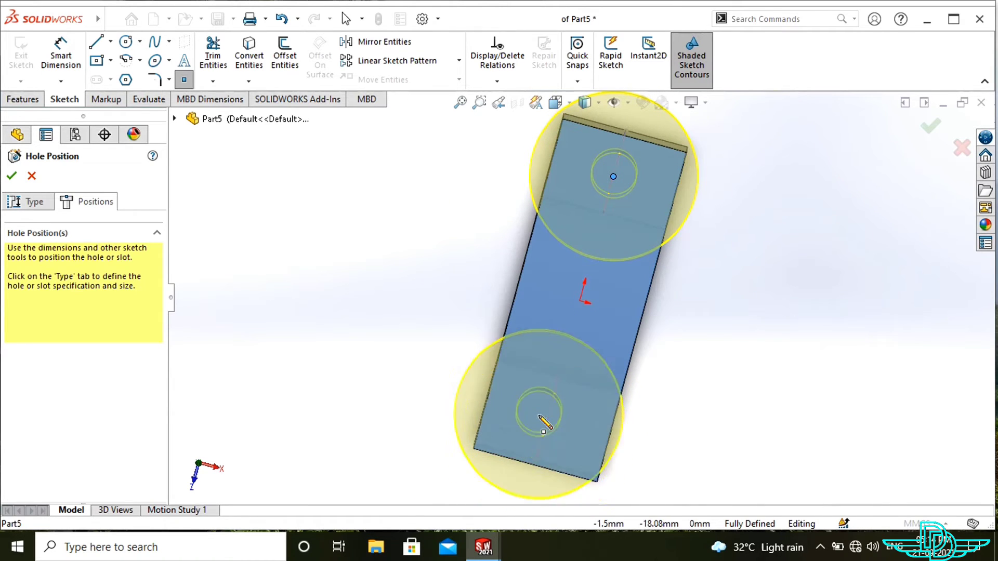
scroll(554, 451, "down", 3)
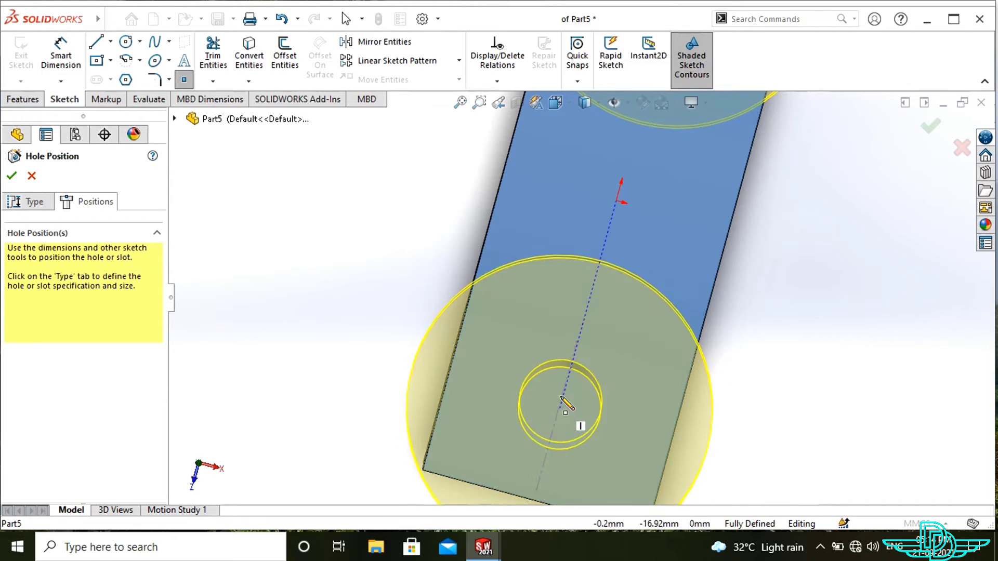
key("Escape")
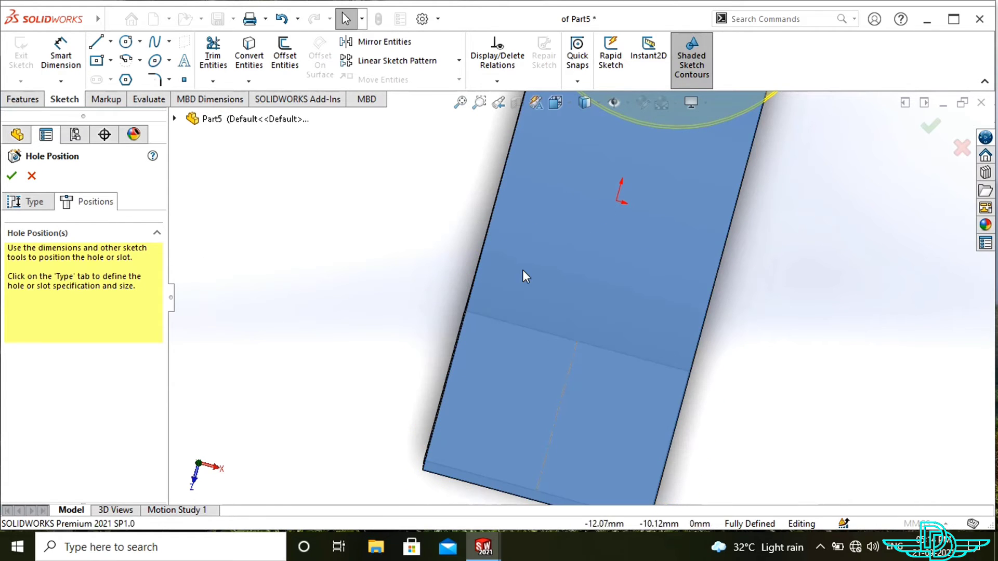
left_click(623, 313)
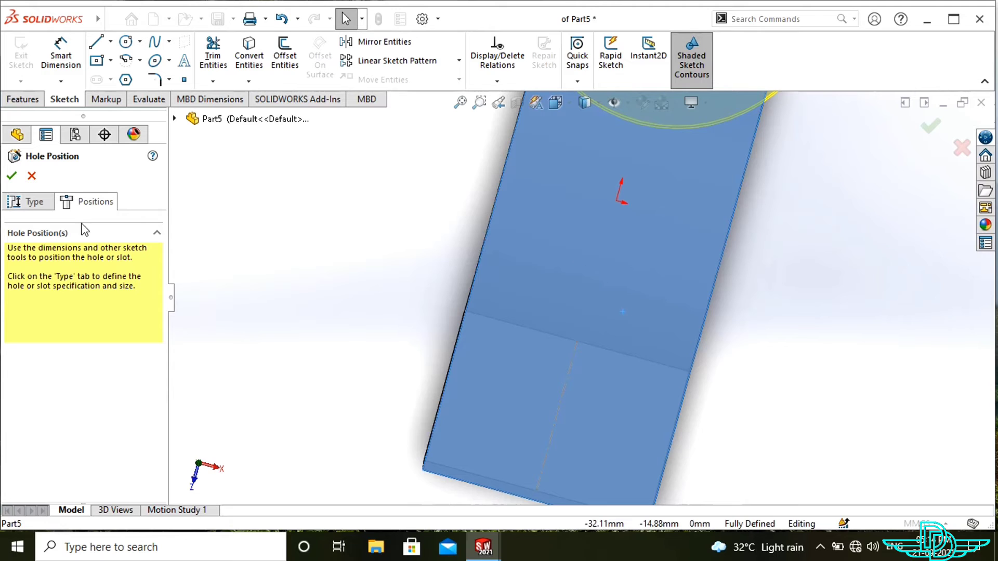
Add a second hole at the midpoint of the +Z side centerline and finish the hole feature.
left_click(33, 204)
left_click(70, 202)
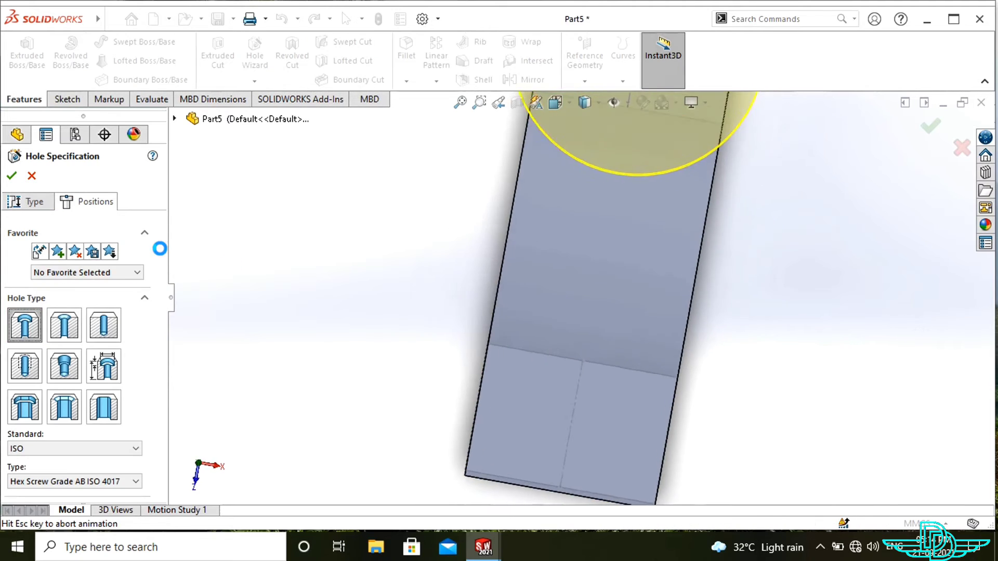
left_click(580, 440)
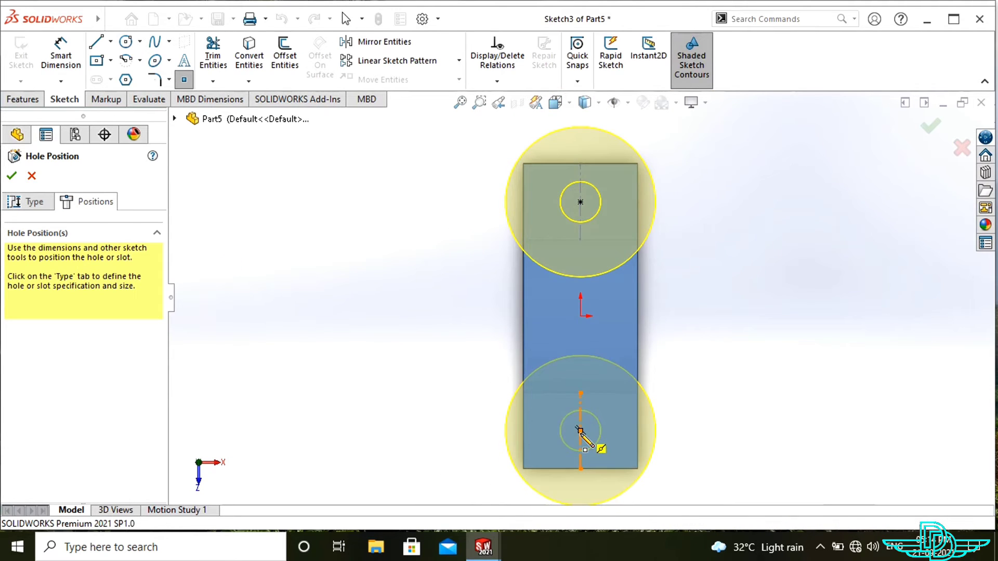
left_click(580, 431)
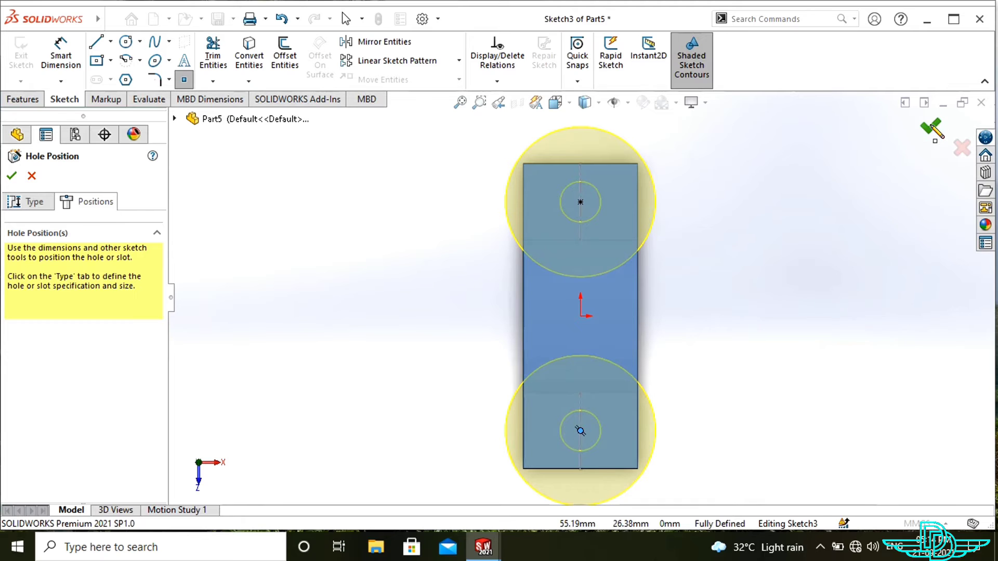
key("Return")
mouse_move(711, 356)
middle_mouse_down()
mouse_move(768, 280)
mouse_move(807, 307)
mouse_move(797, 330)
mouse_move(813, 368)
mouse_move(639, 308)
mouse_move(717, 323)
mouse_move(798, 283)
mouse_move(795, 350)
mouse_move(714, 340)
middle_mouse_up()
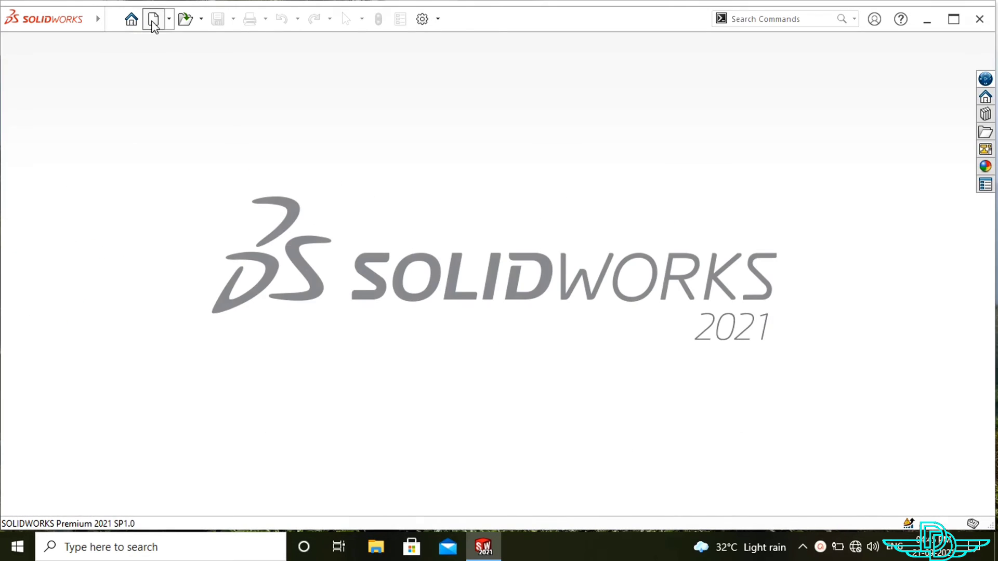
Create a new part document and open a sketch on the Right Plane.
left_click(153, 19)
left_click(597, 458)
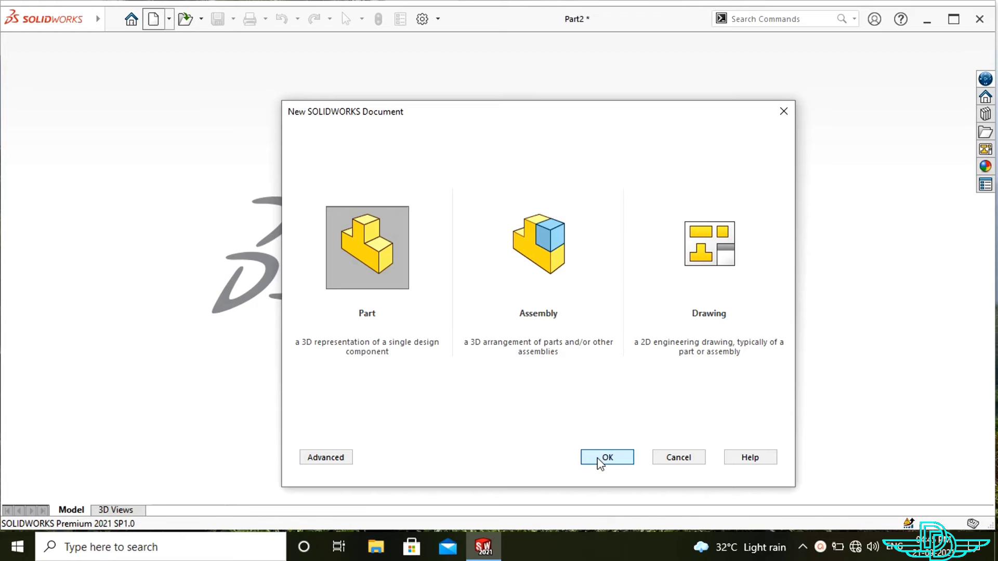
left_click(59, 284)
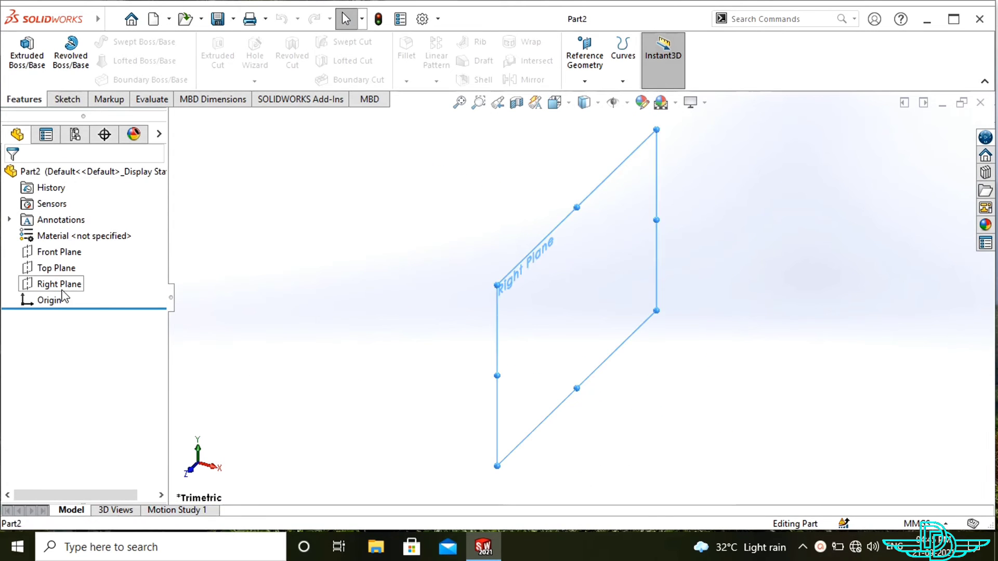
left_click(77, 267)
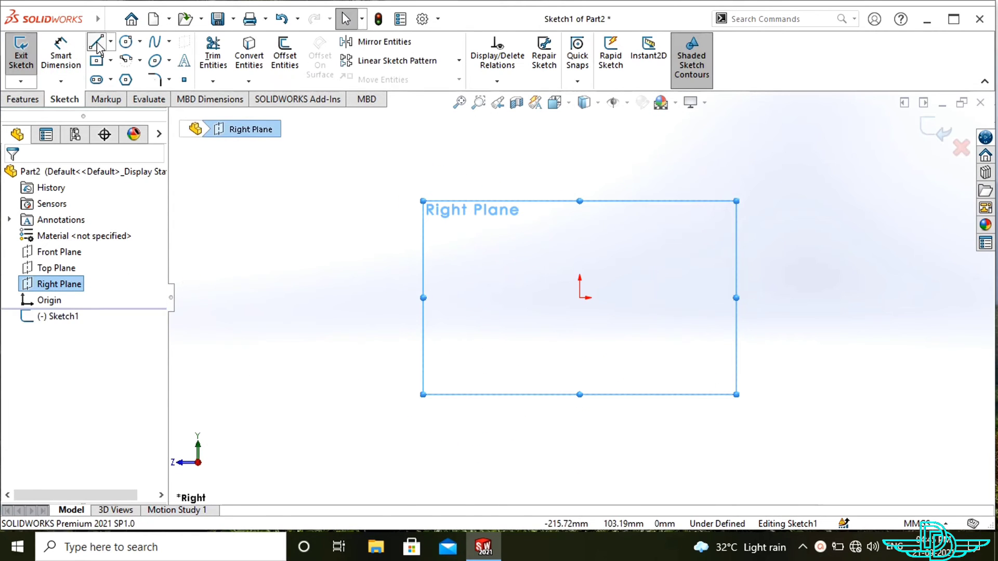
Sketch a closed L-shaped profile from the origin, about 77 mm tall and 37 mm wide, with a tangent arc and slanted edge above the foot.
left_click(96, 44)
left_click(580, 297)
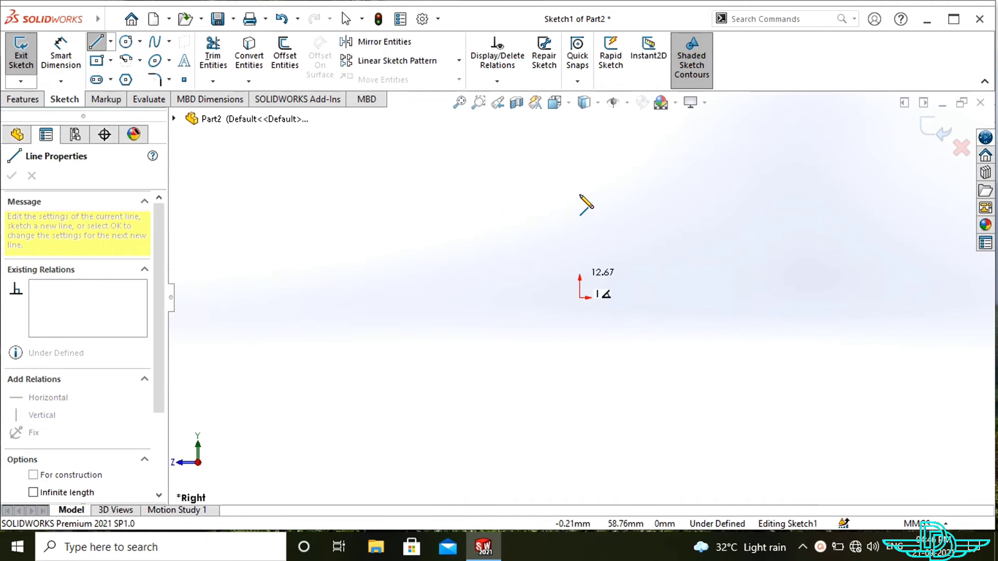
left_click(580, 159)
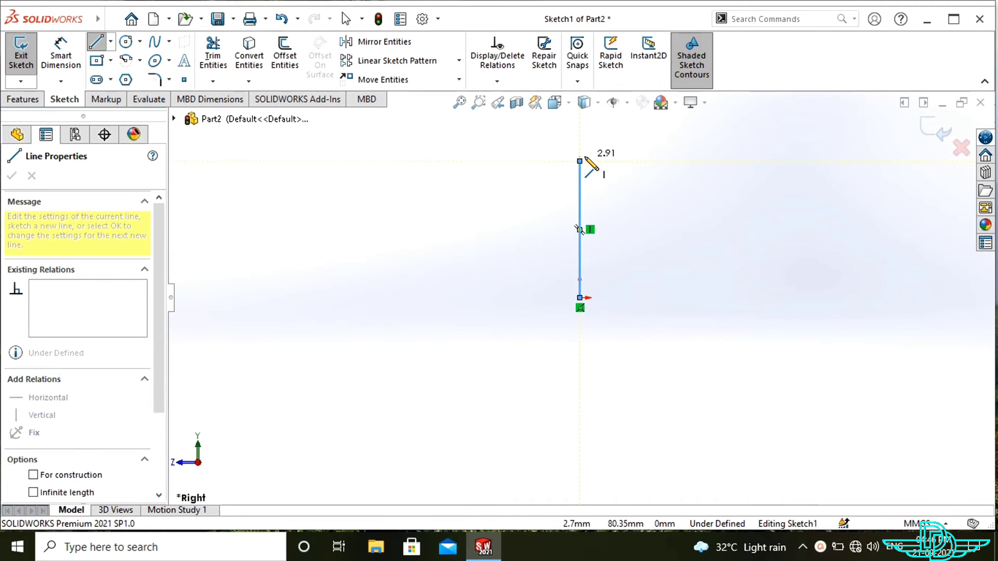
double_click(594, 191)
left_click(594, 354)
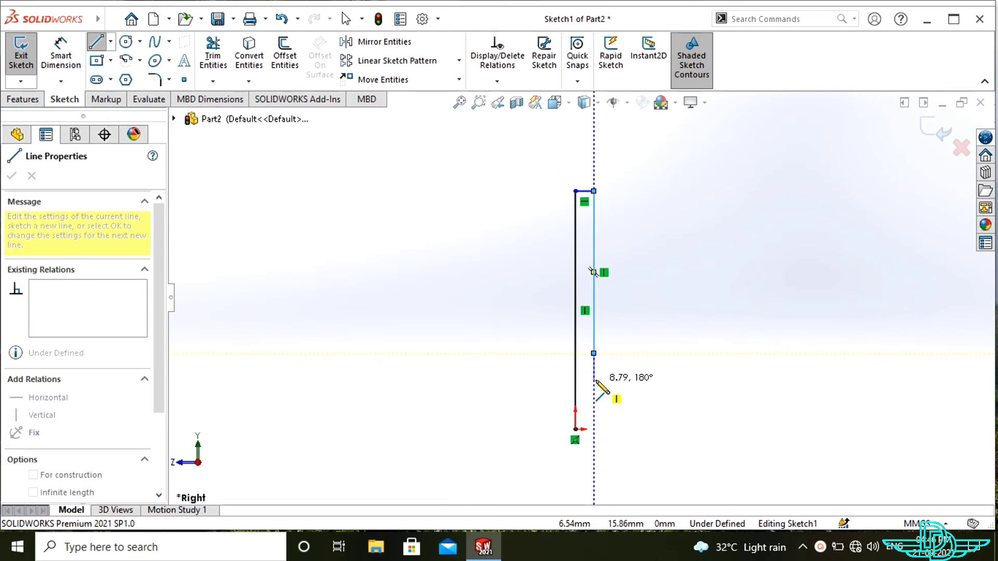
key("a")
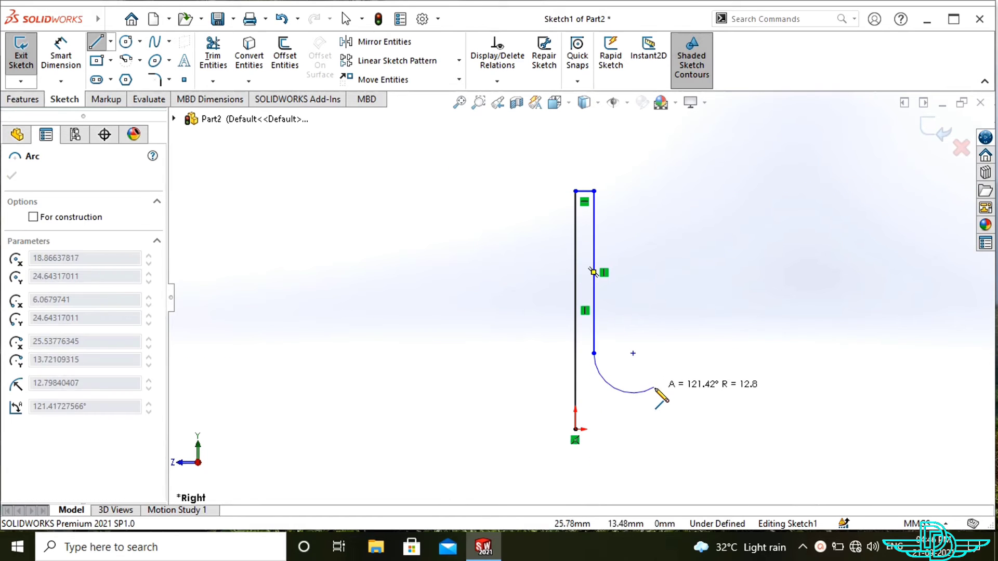
left_click(657, 393)
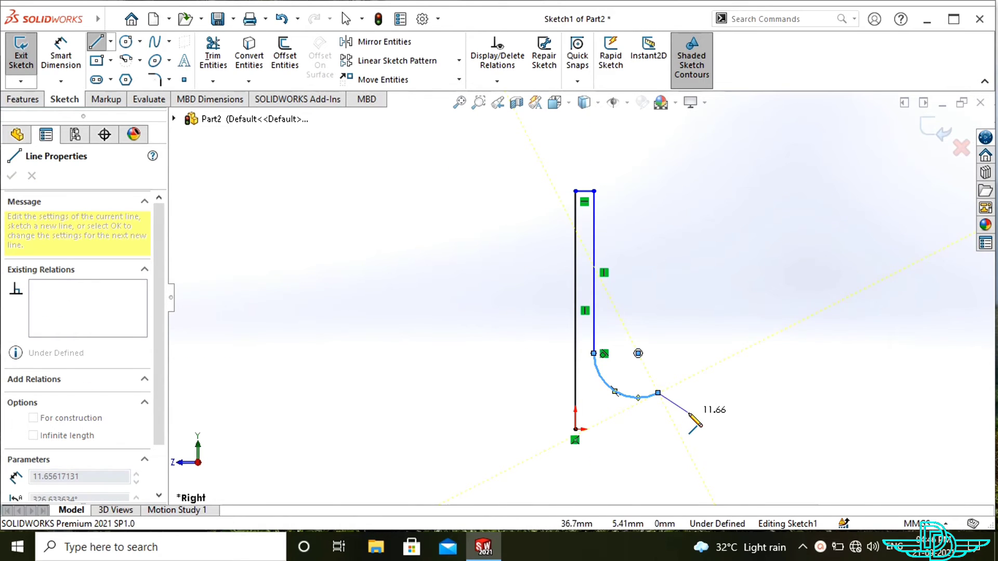
left_click(687, 412)
left_click(688, 429)
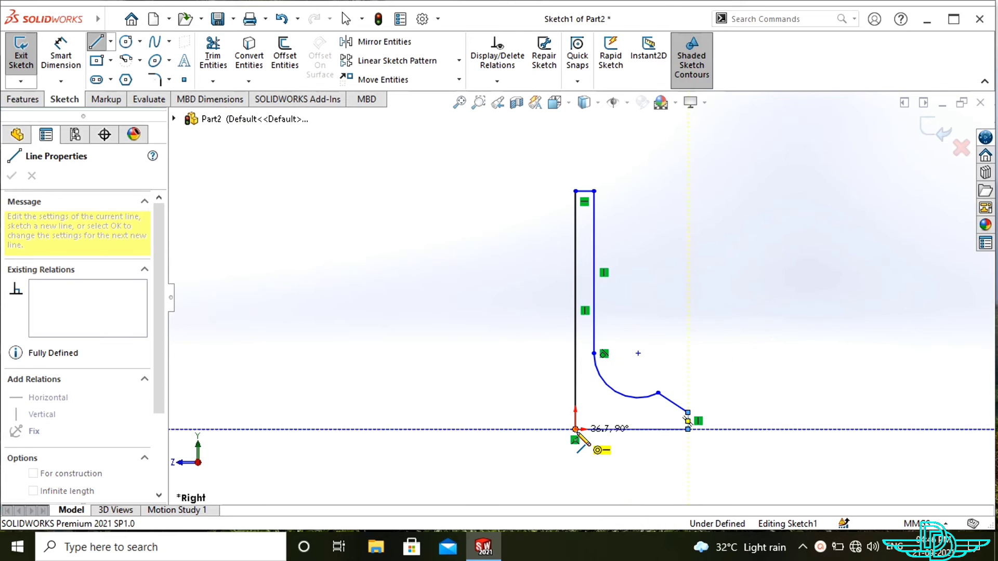
left_click(575, 430)
Dimension the profile's long vertical edge through the origin as 85.55 mm.
left_click(61, 53)
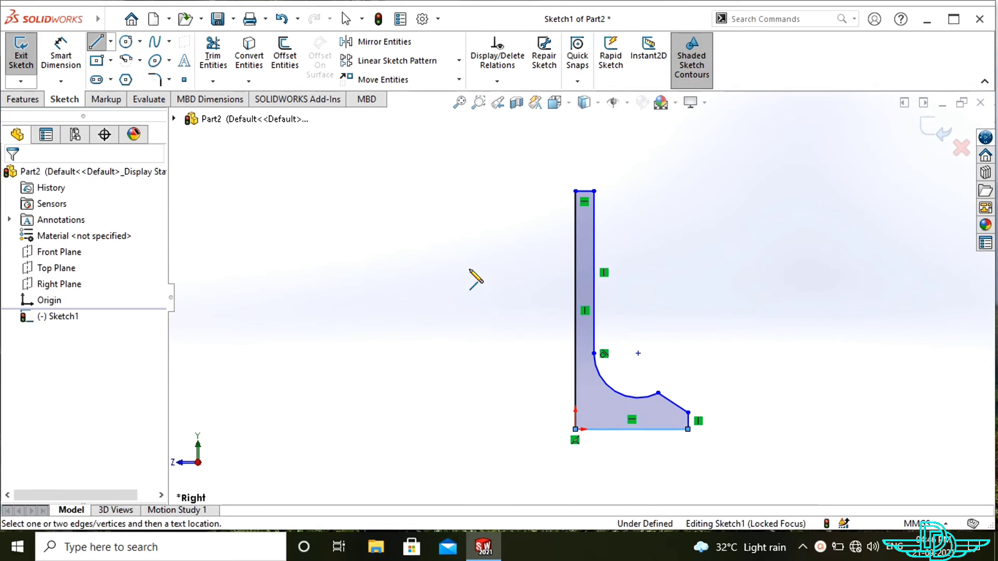
left_click(575, 280)
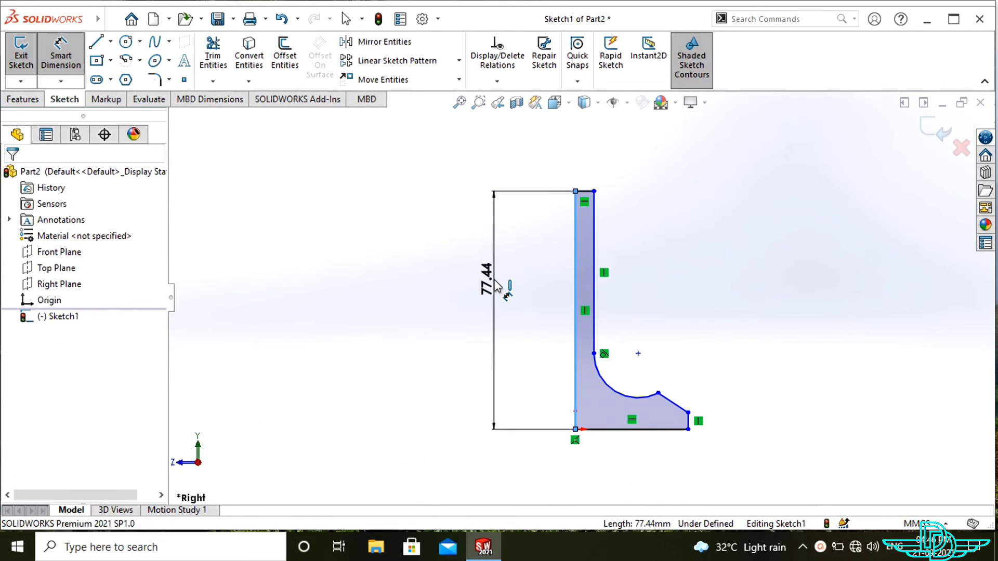
left_click(498, 285)
type("85.55")
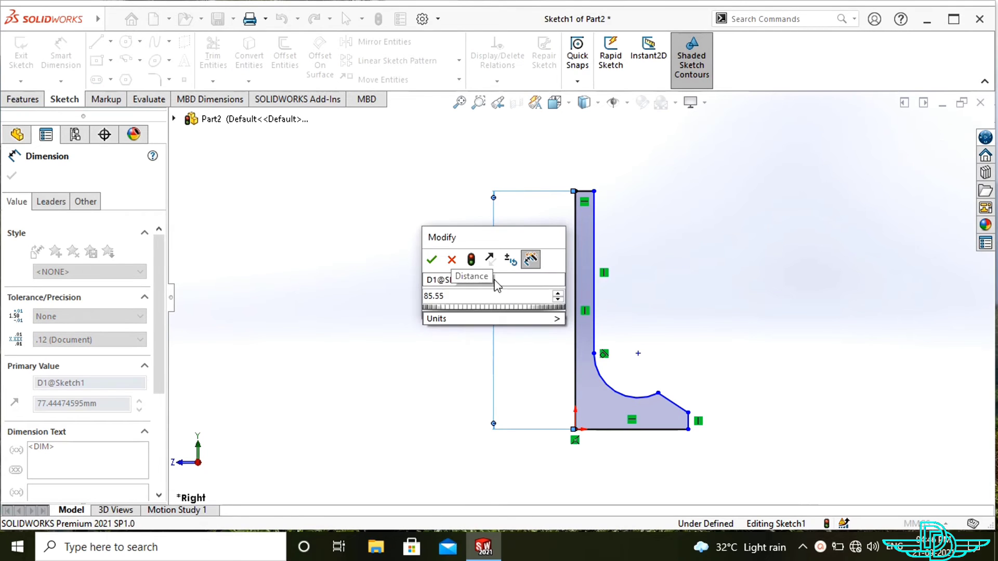
key("Return")
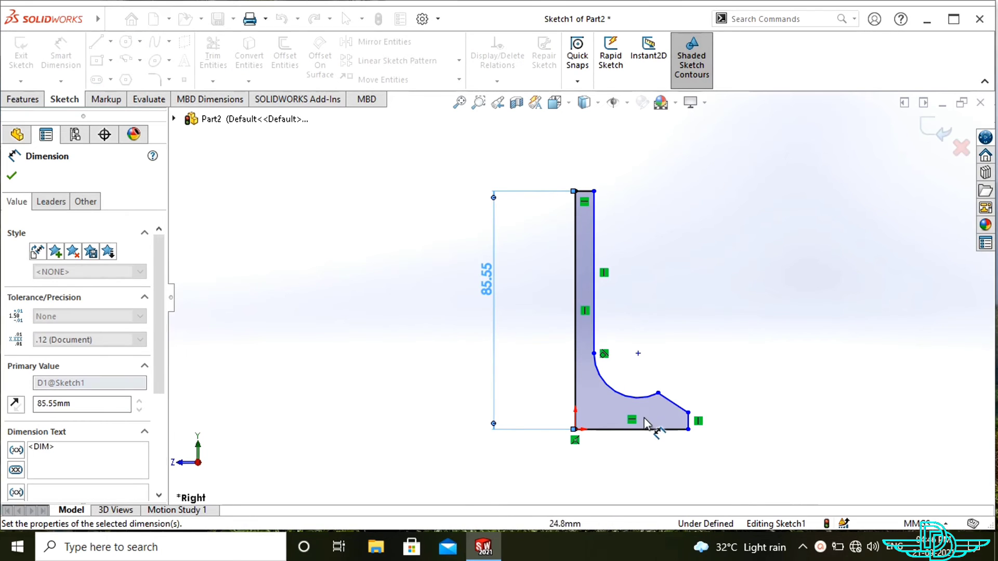
Dimension the profile's bottom horizontal edge as 26.67 mm.
left_click(644, 431)
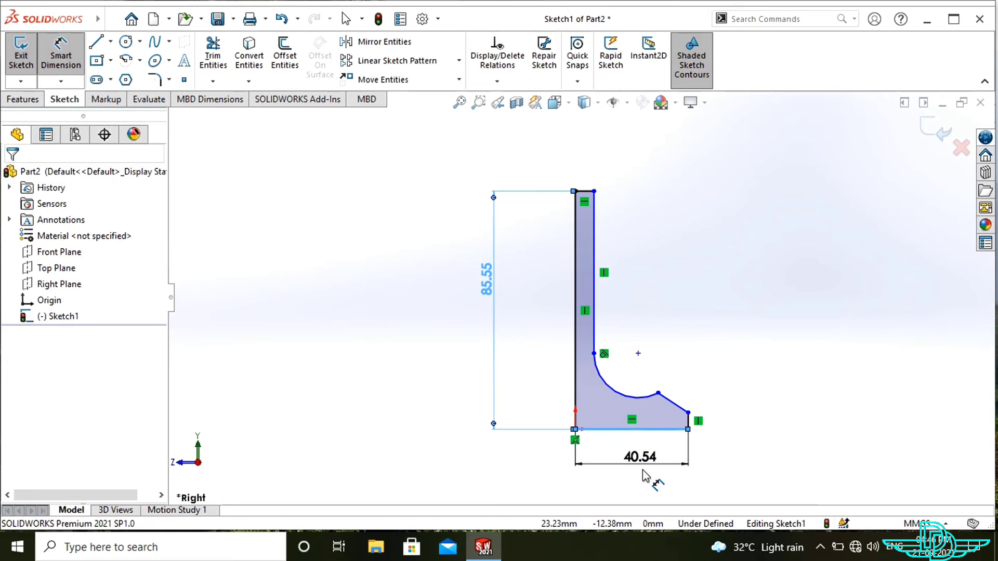
left_click(644, 476)
type("26.67")
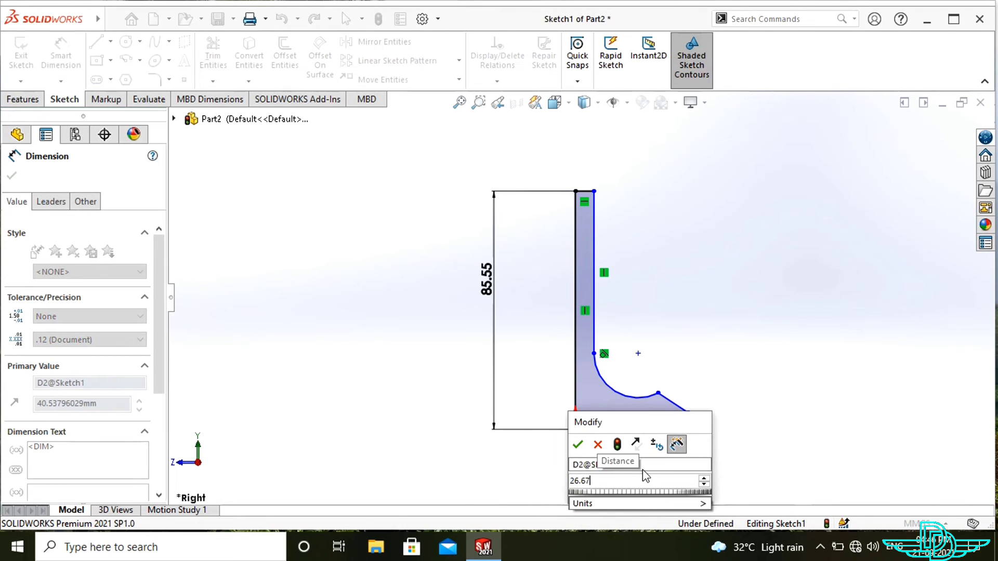
key("Return")
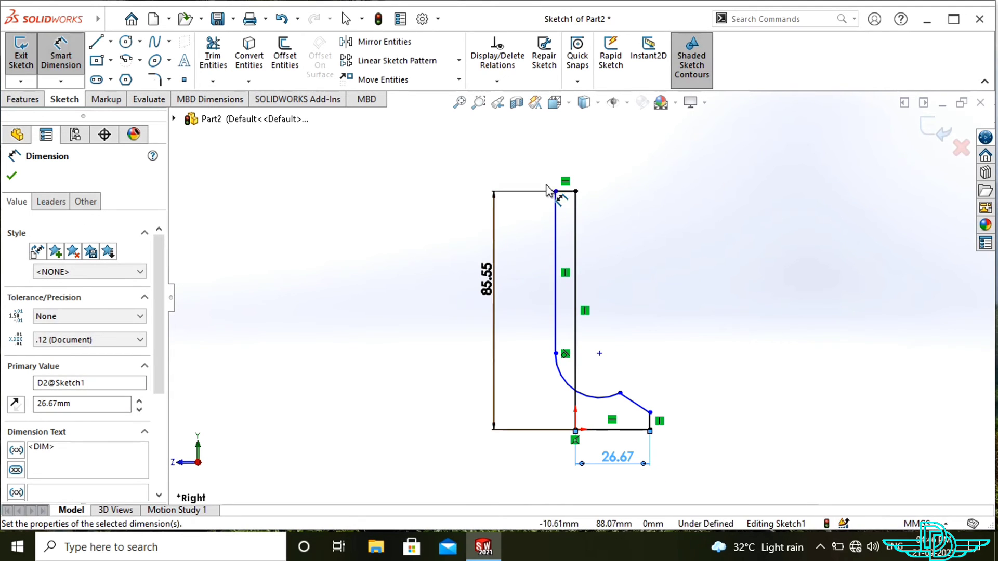
Dimension the profile's short top edge as -3.18 mm so that it flips to the foot's side of the long vertical edge.
left_click(573, 186)
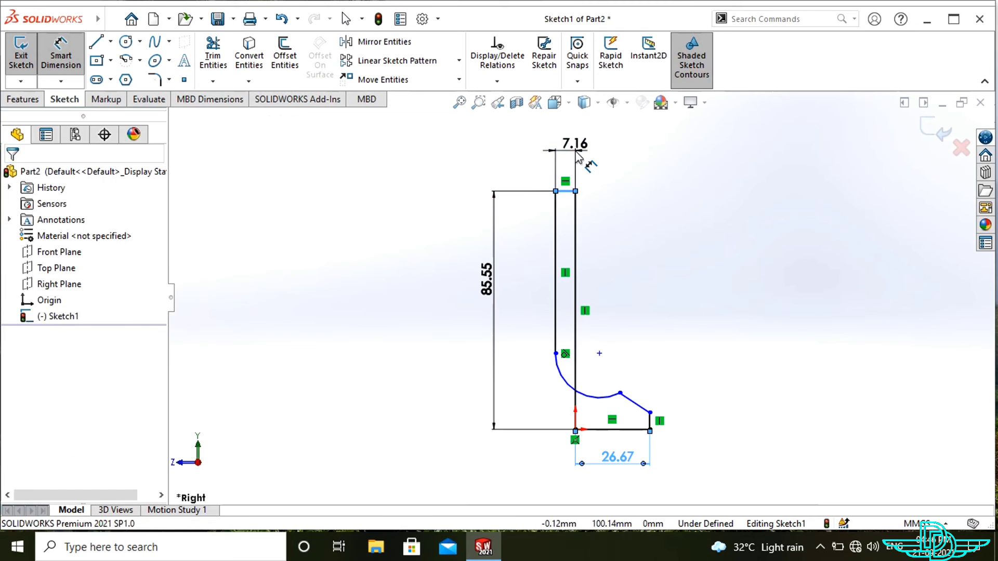
left_click(578, 156)
type("-3.")
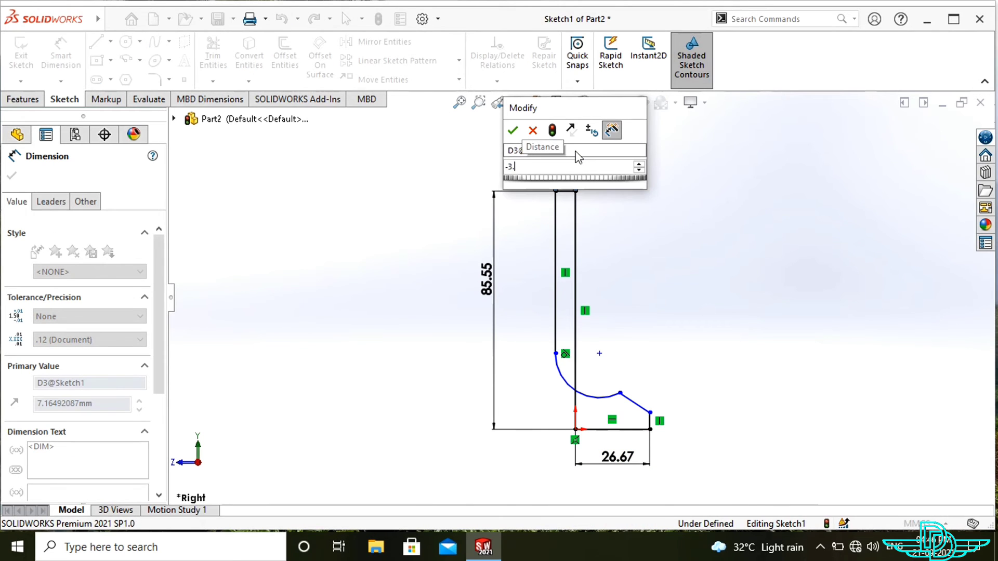
type("18")
key("Return")
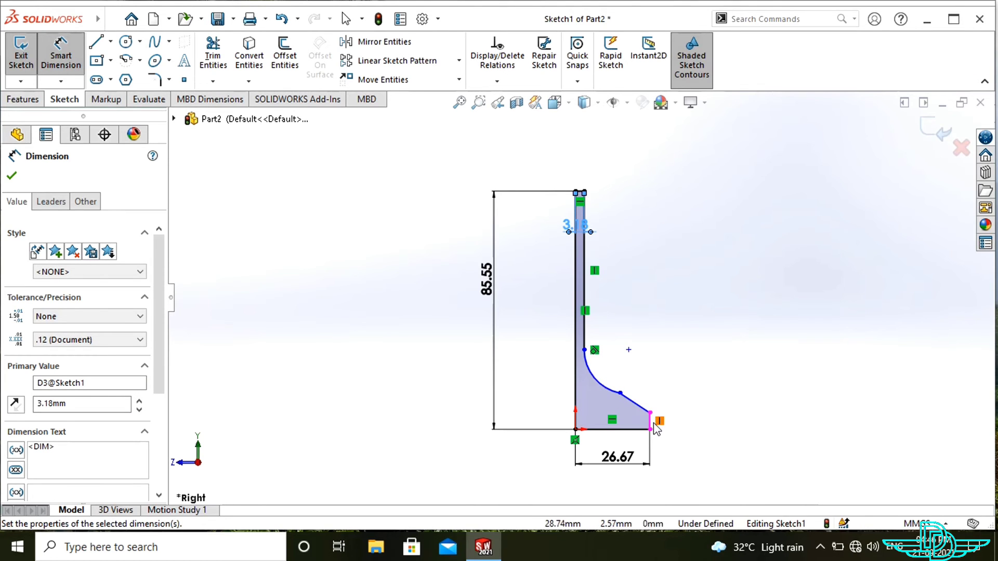
Dimension the short vertical edge at the outer end of the foot as 1.27 mm.
left_click(689, 431)
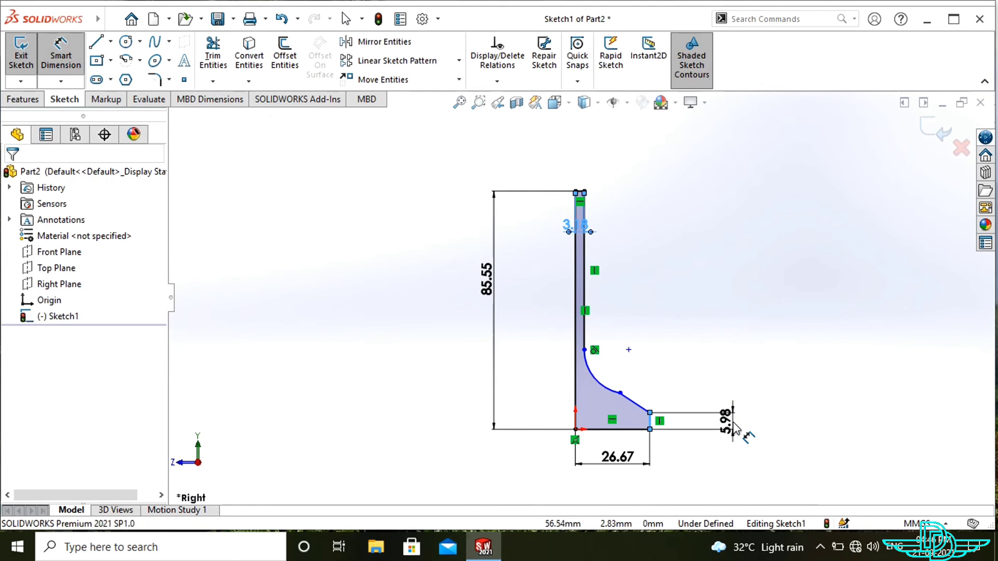
left_click(735, 427)
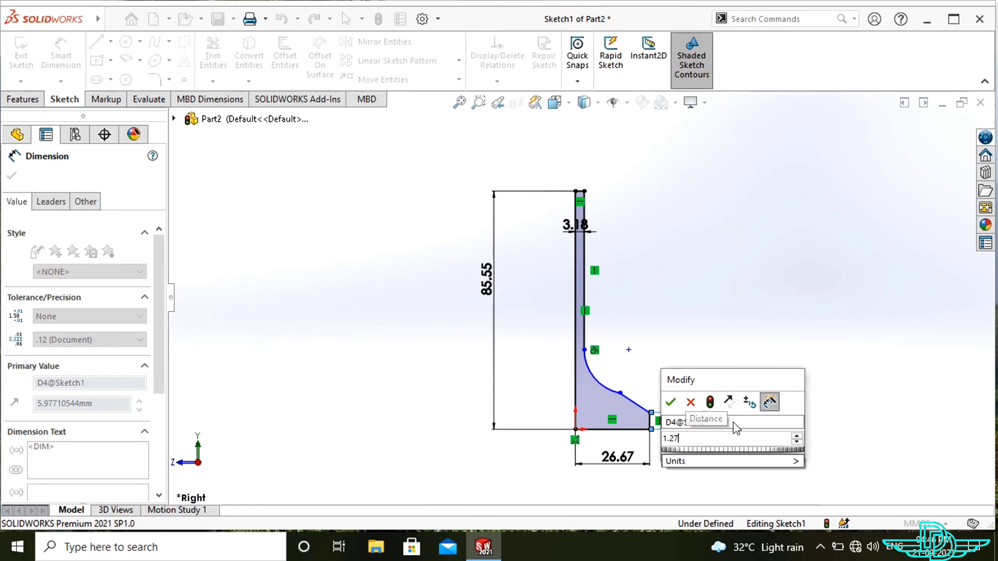
key("Return")
type("1.27")
key("Return")
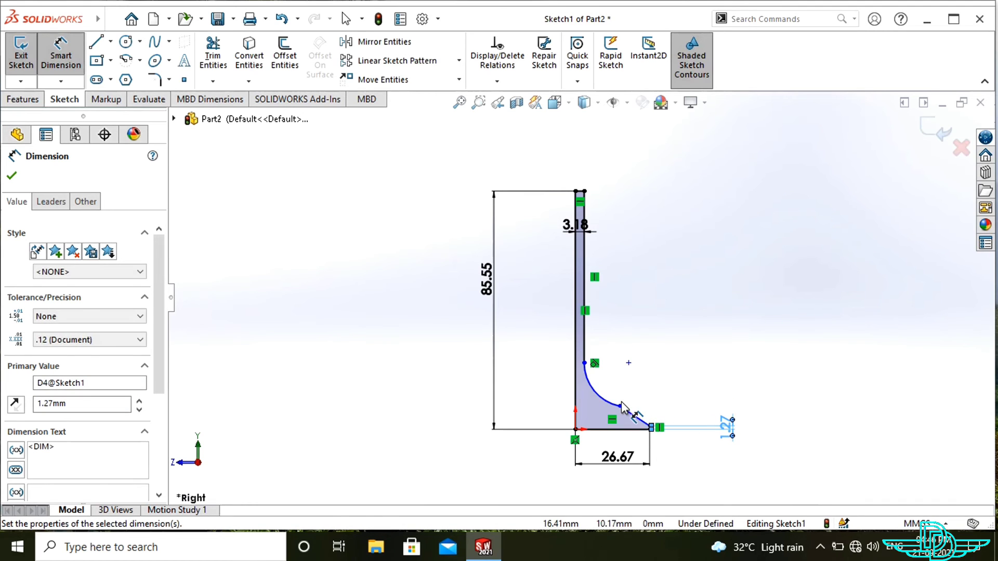
Dimension the height of the arc's lower endpoint above the bottom edge as 3.81 mm.
left_click(620, 406)
left_click(635, 429)
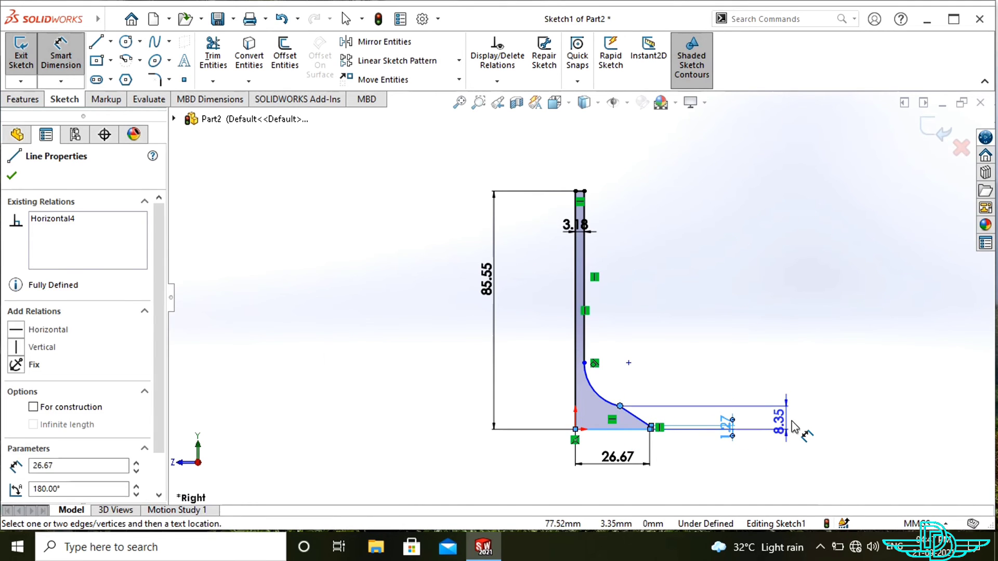
left_click(794, 427)
type("3")
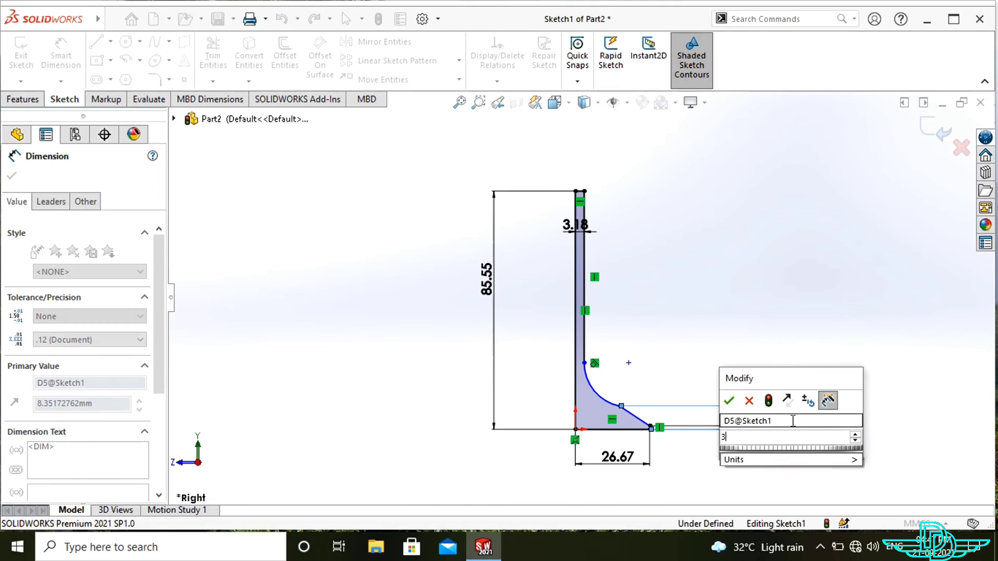
type(".81")
key("Return")
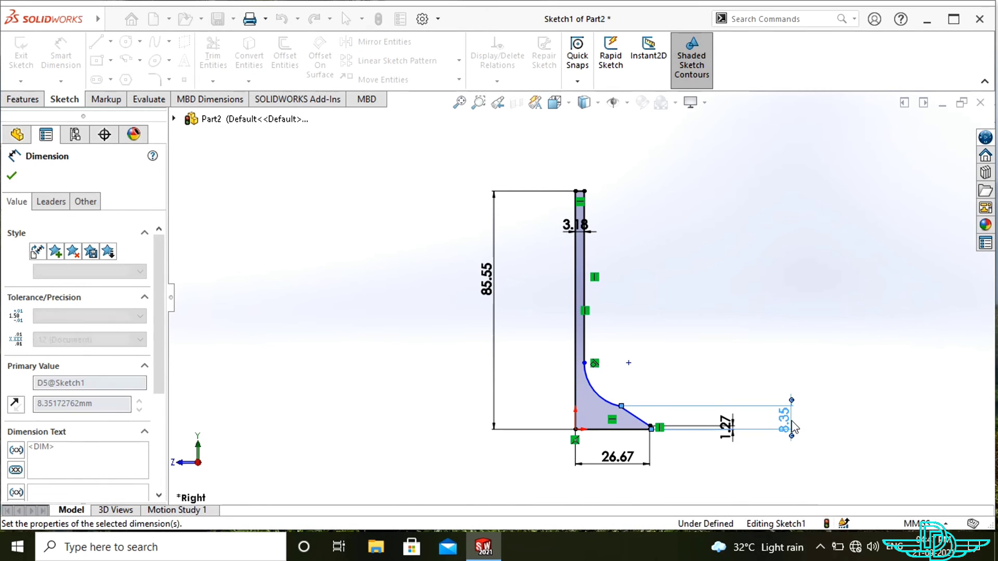
Dimension the angle between the bottom edge and the slanted edge of the foot as 45°.
scroll(754, 431, "down", 2)
scroll(624, 439, "down", 5)
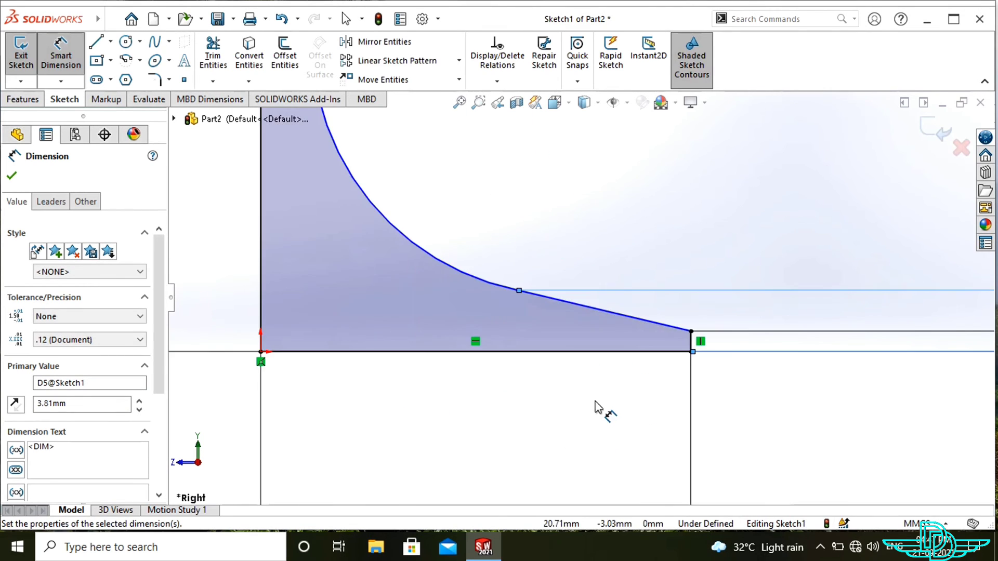
left_click(593, 357)
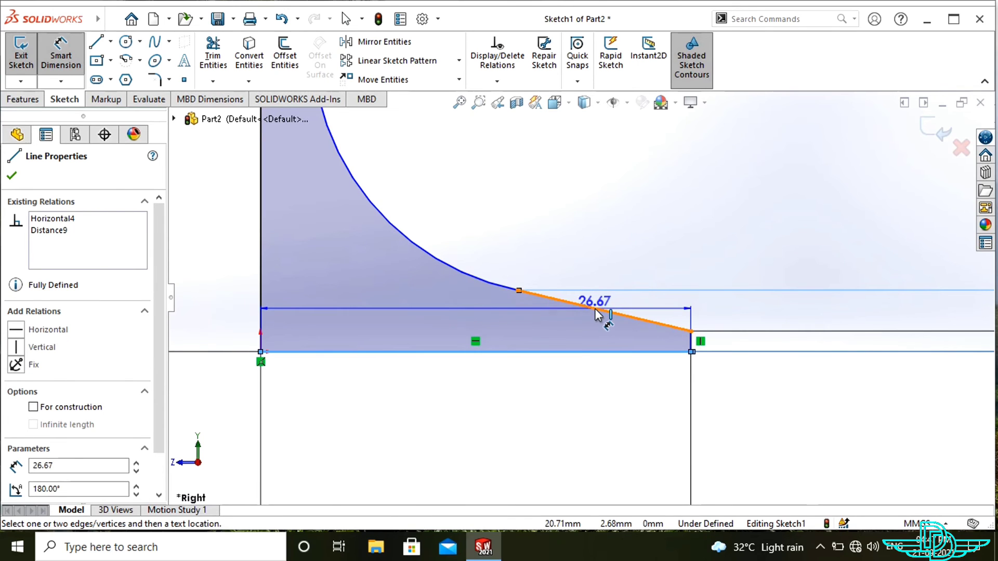
left_click(597, 310)
left_click(531, 318)
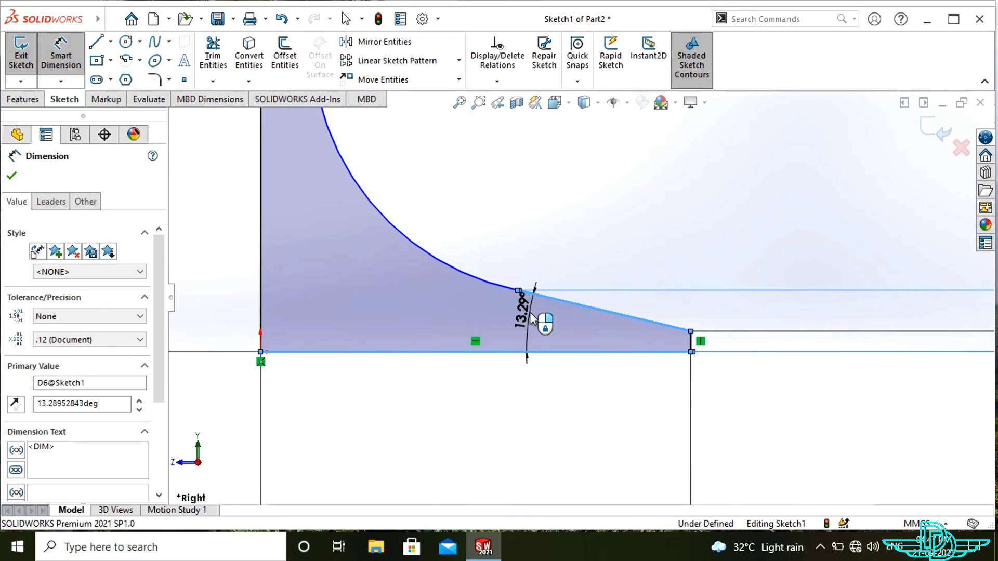
type("45")
key("Return")
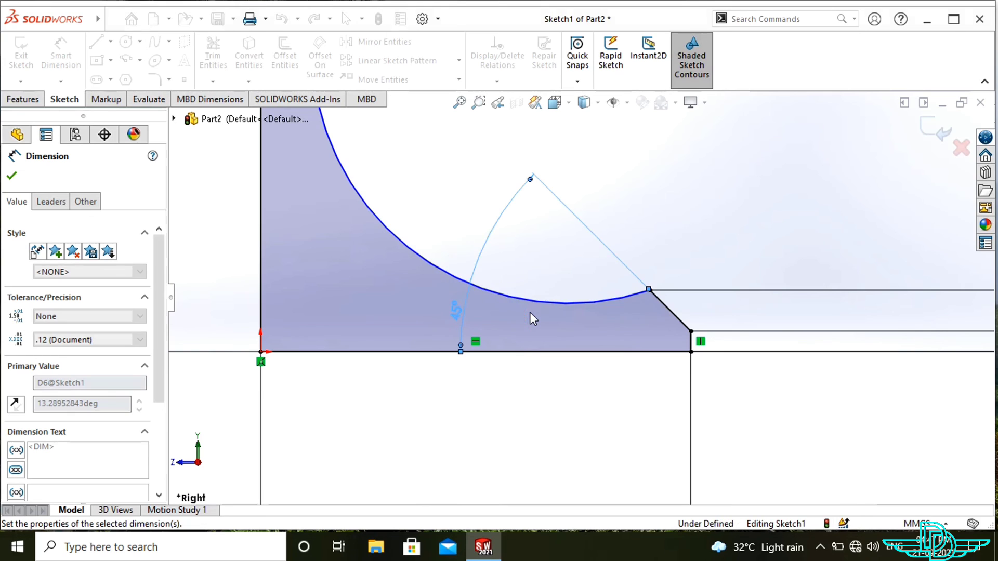
Dimension the radius of the arc between the upright and the foot as 15.25 mm.
left_click(431, 272)
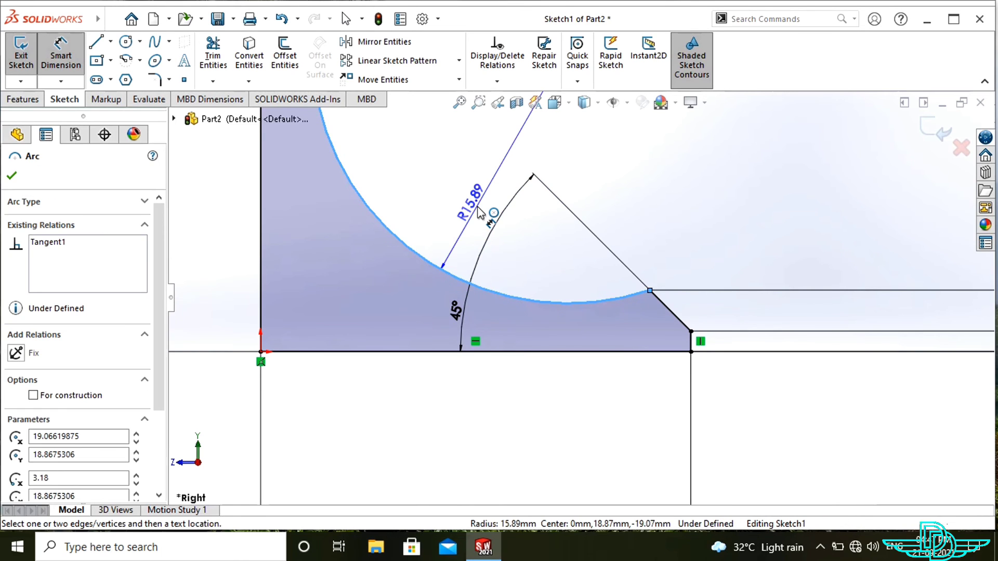
left_click(479, 212)
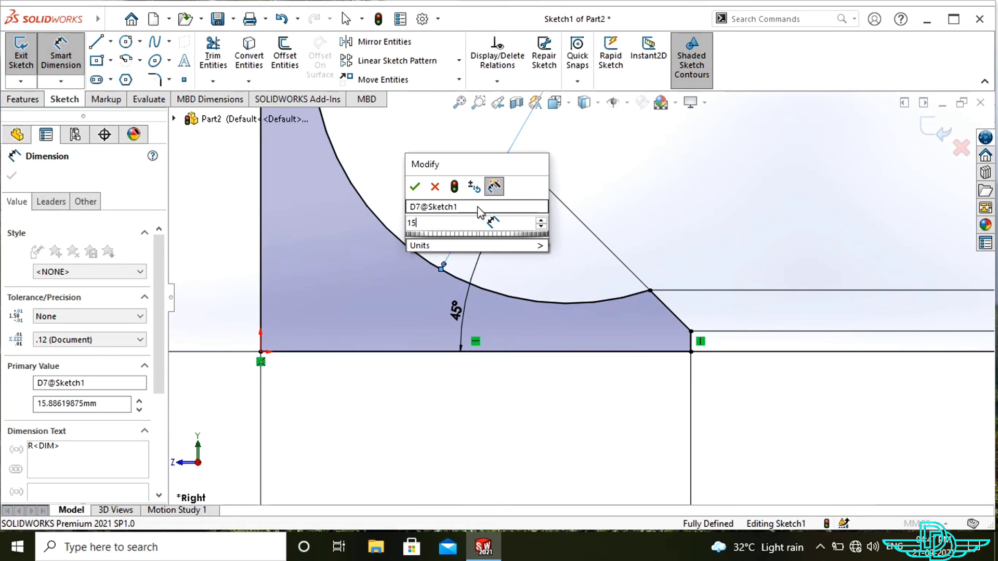
type("15.25")
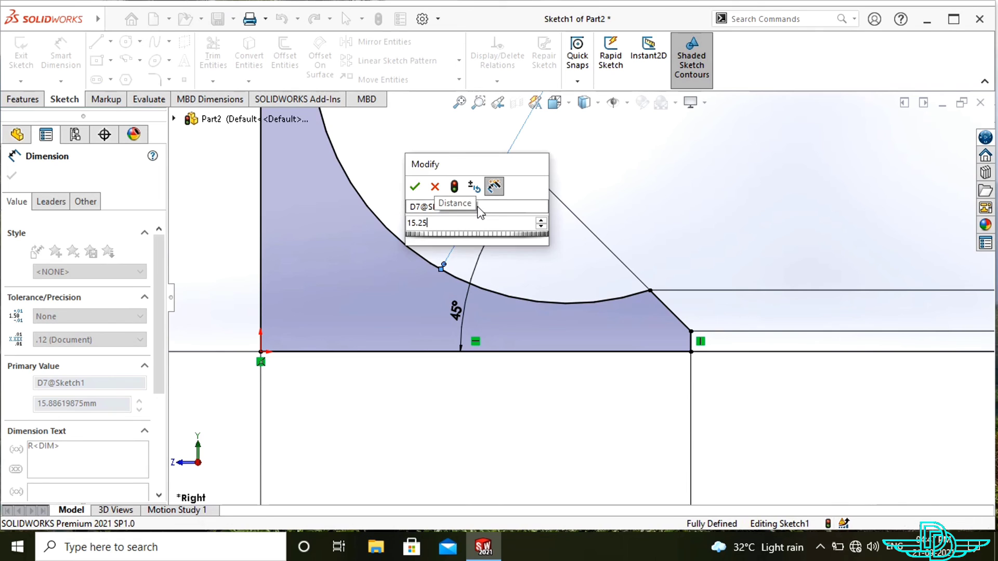
key("Return")
Revolve the profile 360° about its long vertical edge through the origin.
scroll(455, 321, "up", 10)
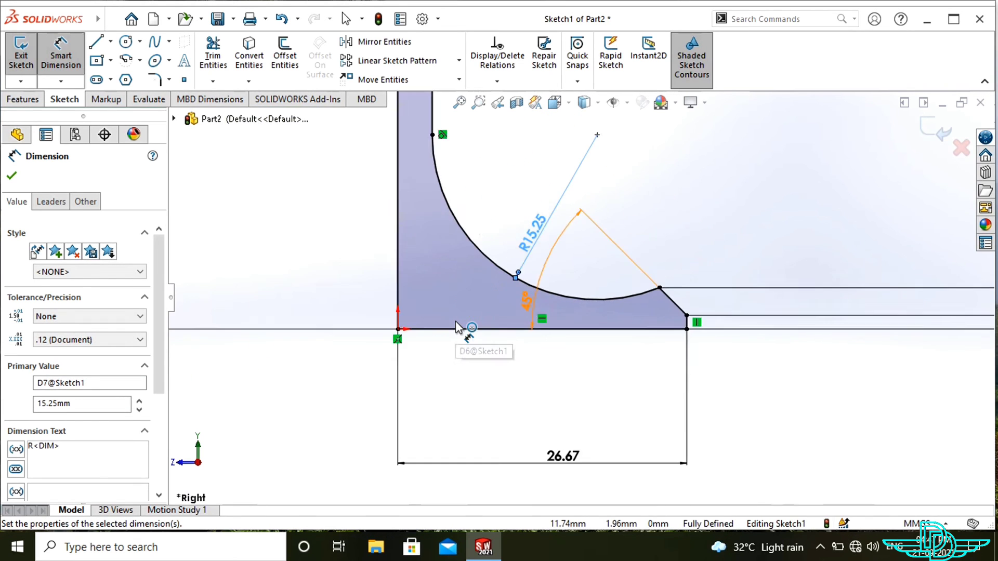
scroll(598, 136, "down", 1)
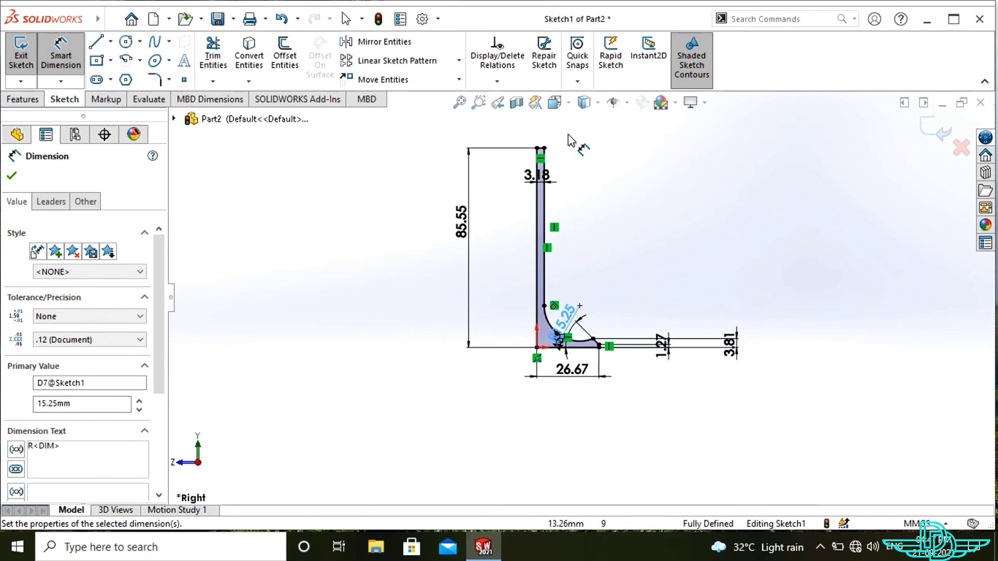
left_click(22, 99)
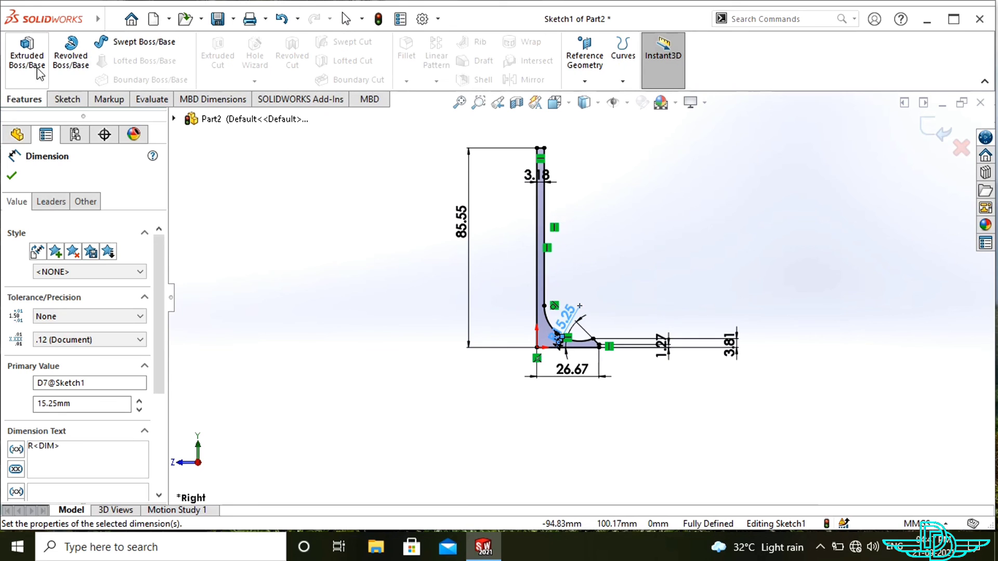
left_click(69, 73)
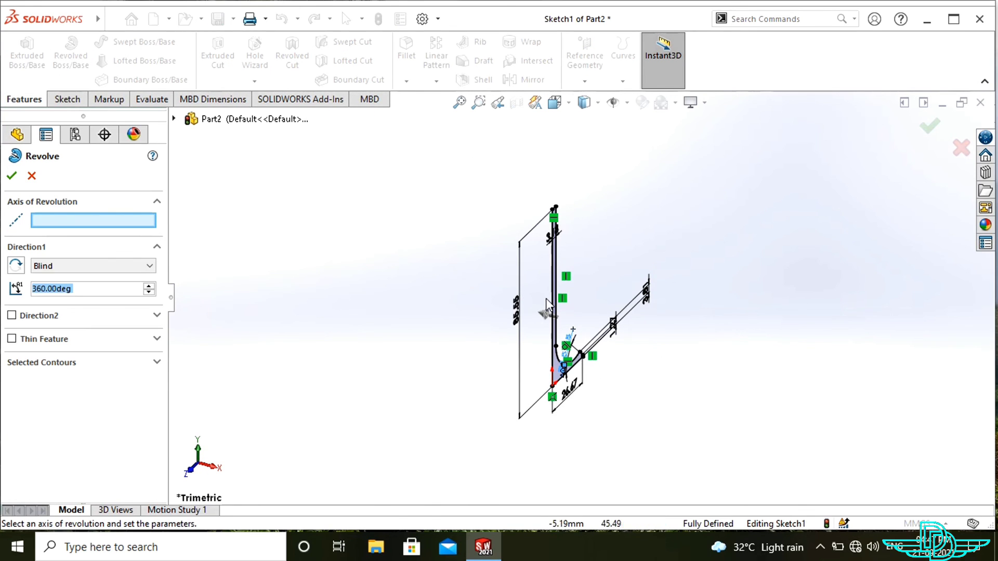
left_click(552, 301)
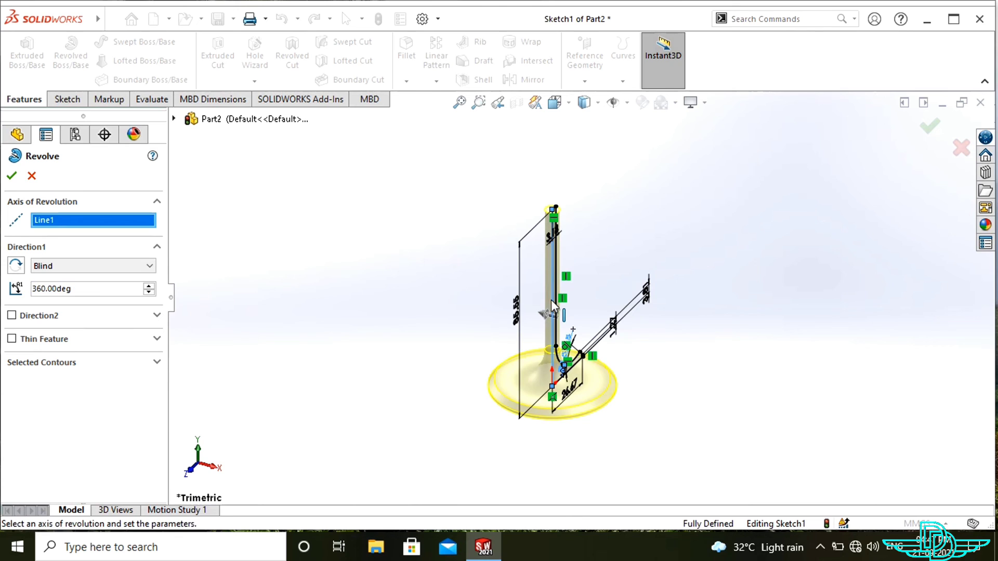
left_click(12, 176)
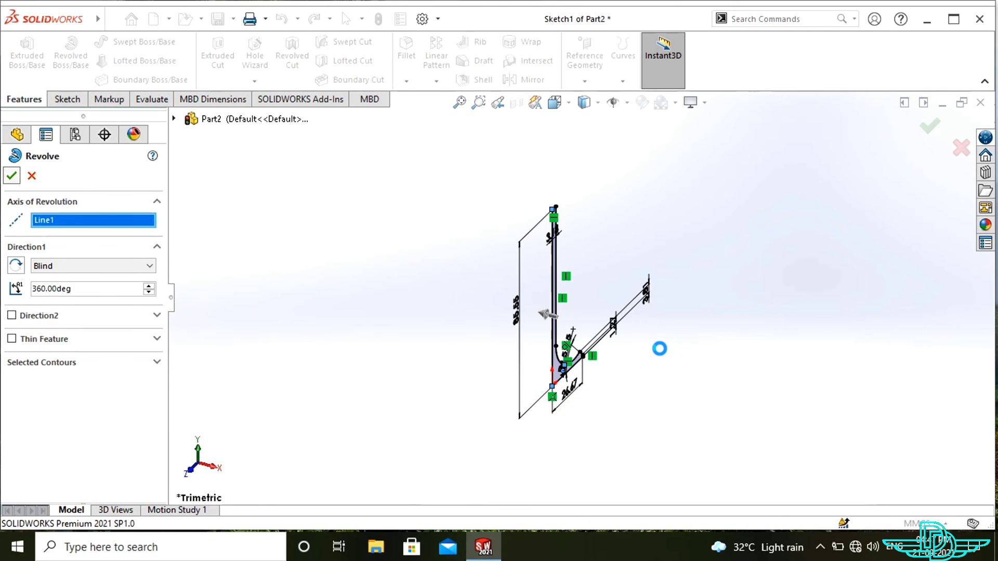
Fillet the circular edge at the free end of the stem with a 1.25 mm radius.
middle_click_drag(684, 374, 673, 364)
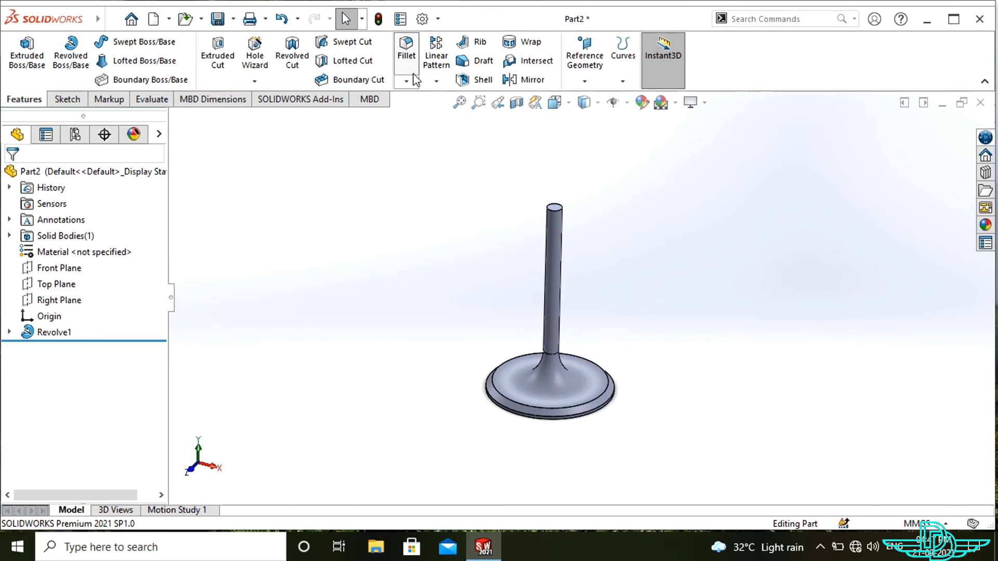
left_click(555, 210)
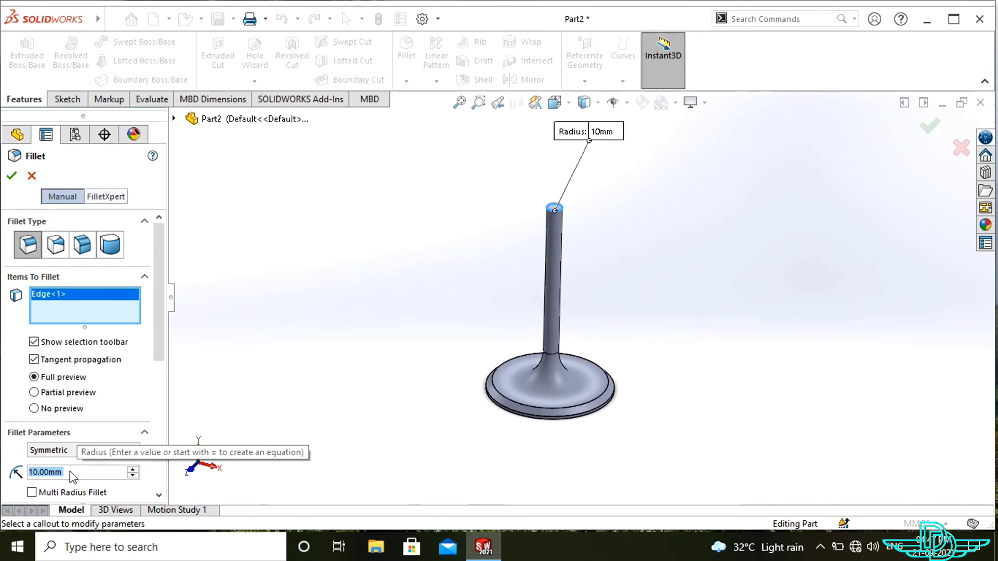
type("1.25")
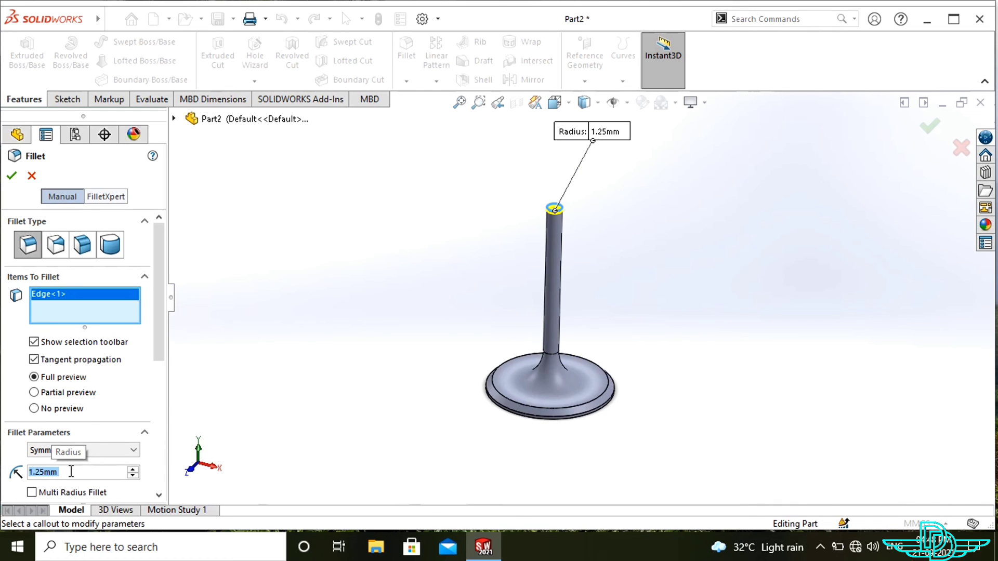